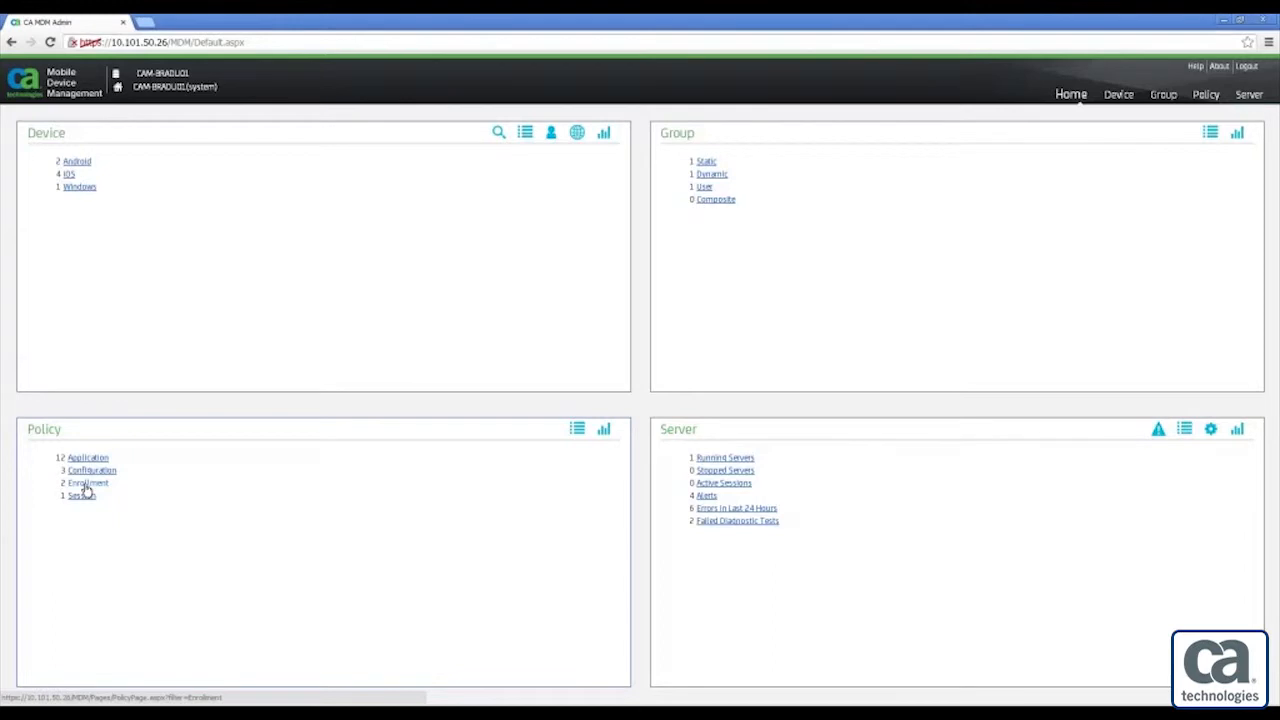
From Policy > Enrollment, add a new Enrollment > Android policy
{"action": "left_click", "coordinate": [86, 486]}
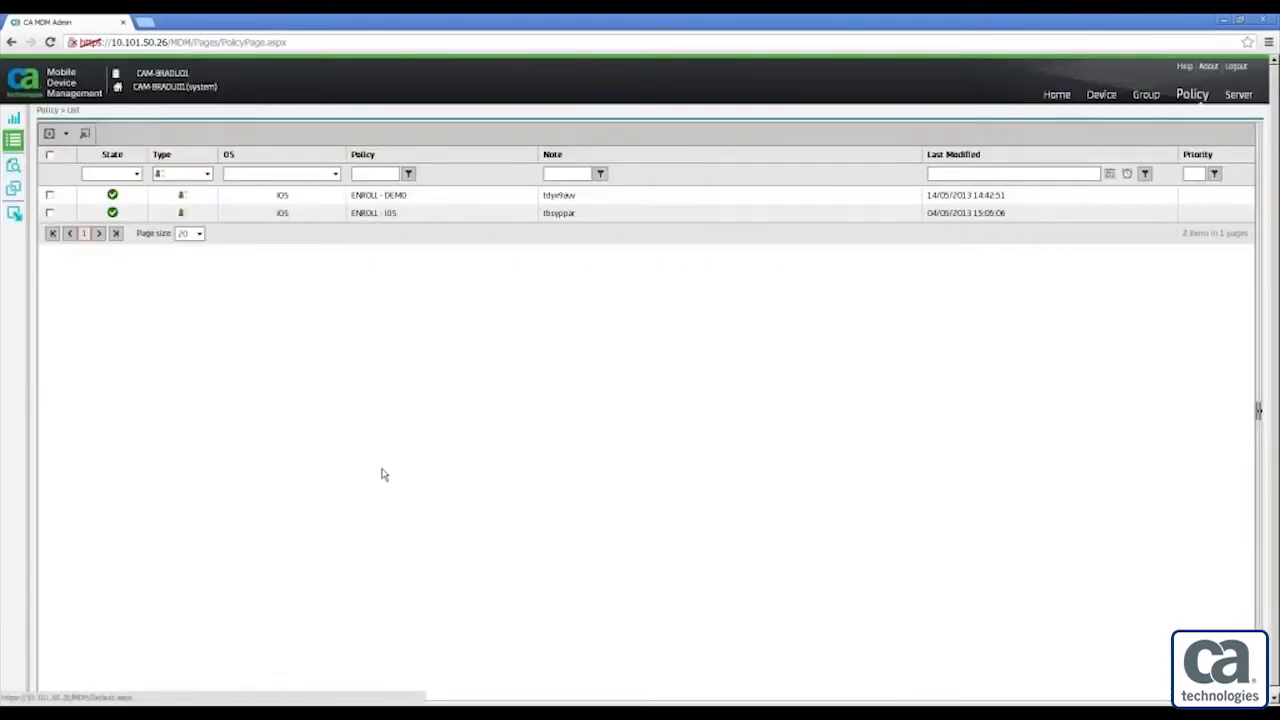
{"action": "left_click", "coordinate": [49, 135]}
{"action": "mouse_move", "coordinate": [95, 174]}
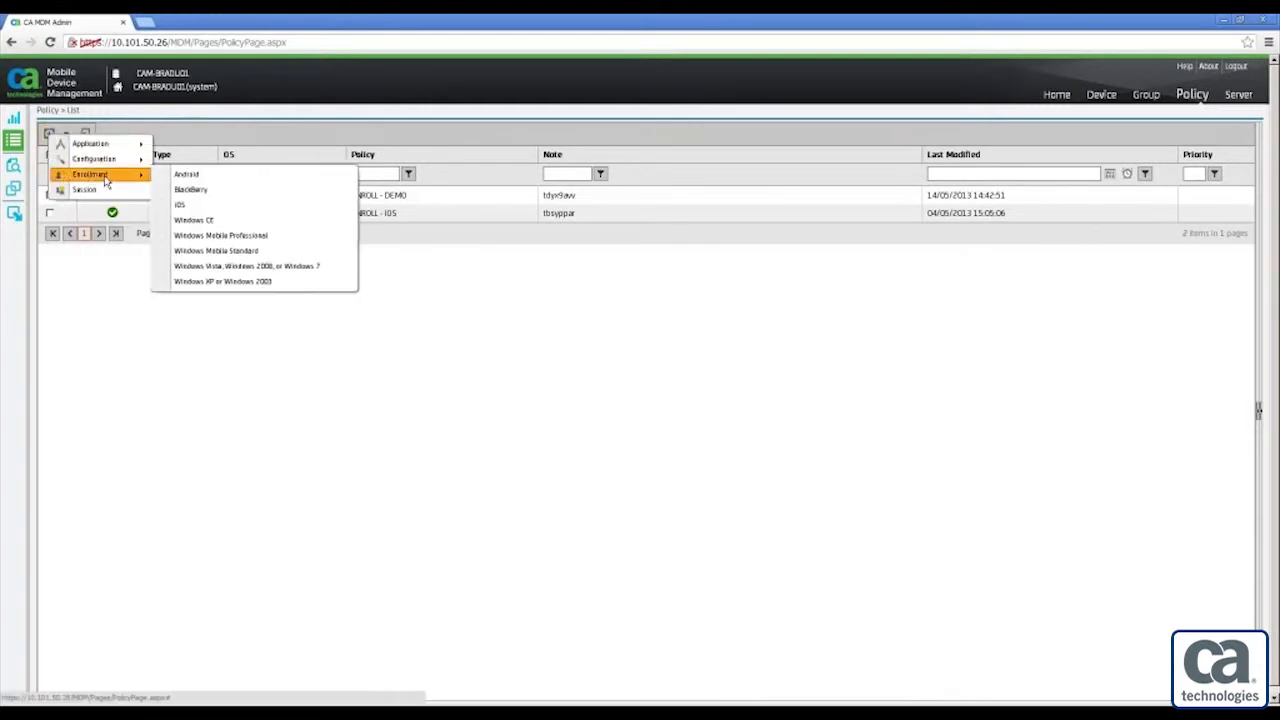
{"action": "left_click", "coordinate": [322, 178]}
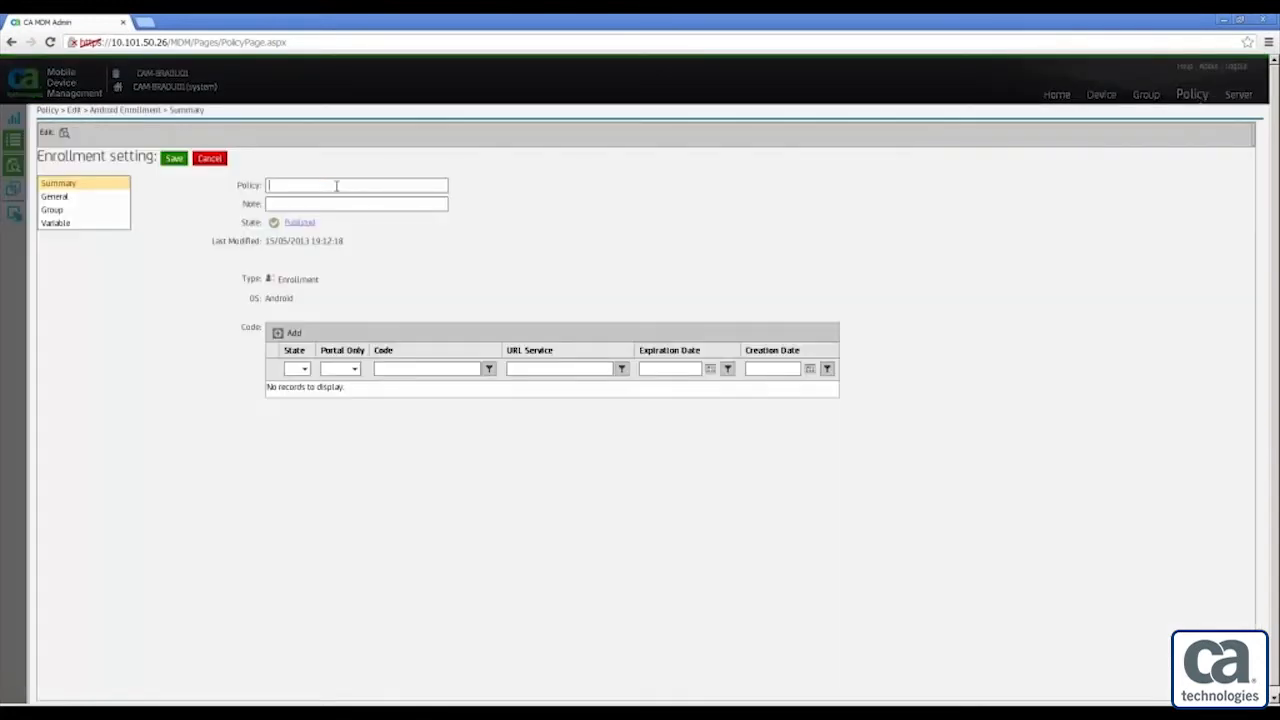
Name the policy 'ENROLL - Android' and add an enabled, non-portal-only code using Google
{"action": "left_click", "coordinate": [336, 186]}
{"action": "type", "text": "ENROLL - Android"}
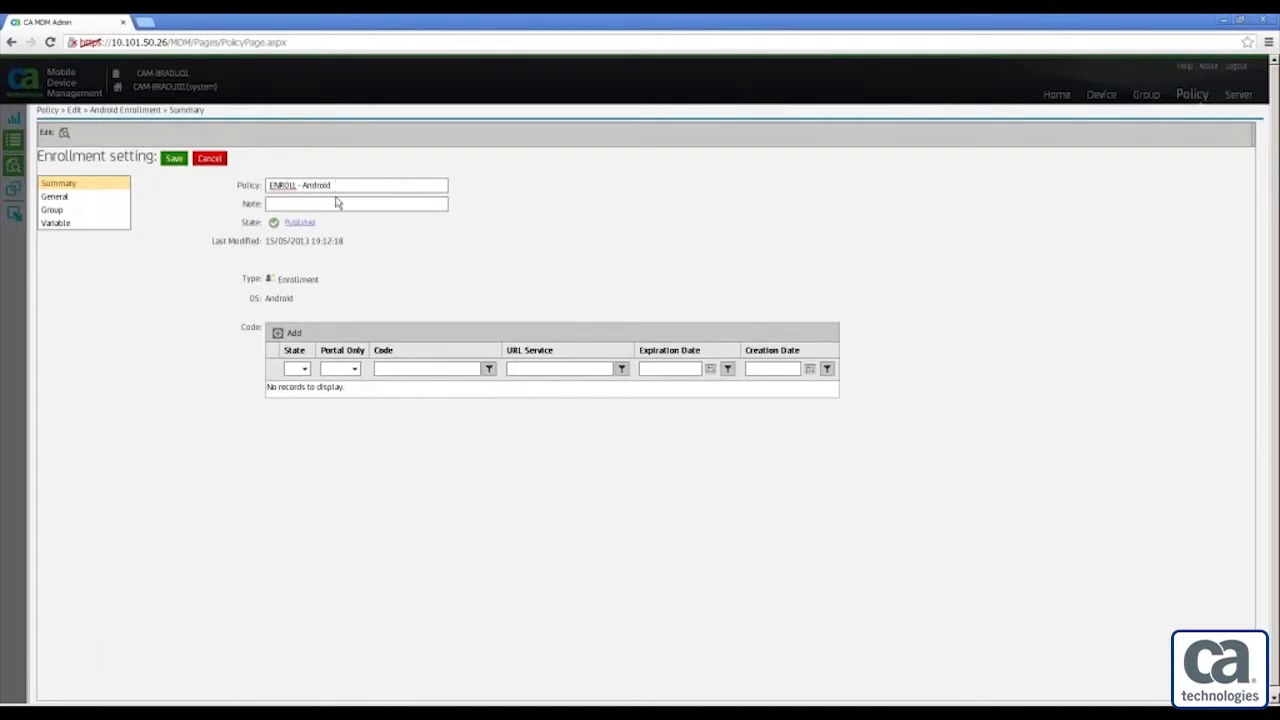
{"action": "left_click", "coordinate": [294, 334]}
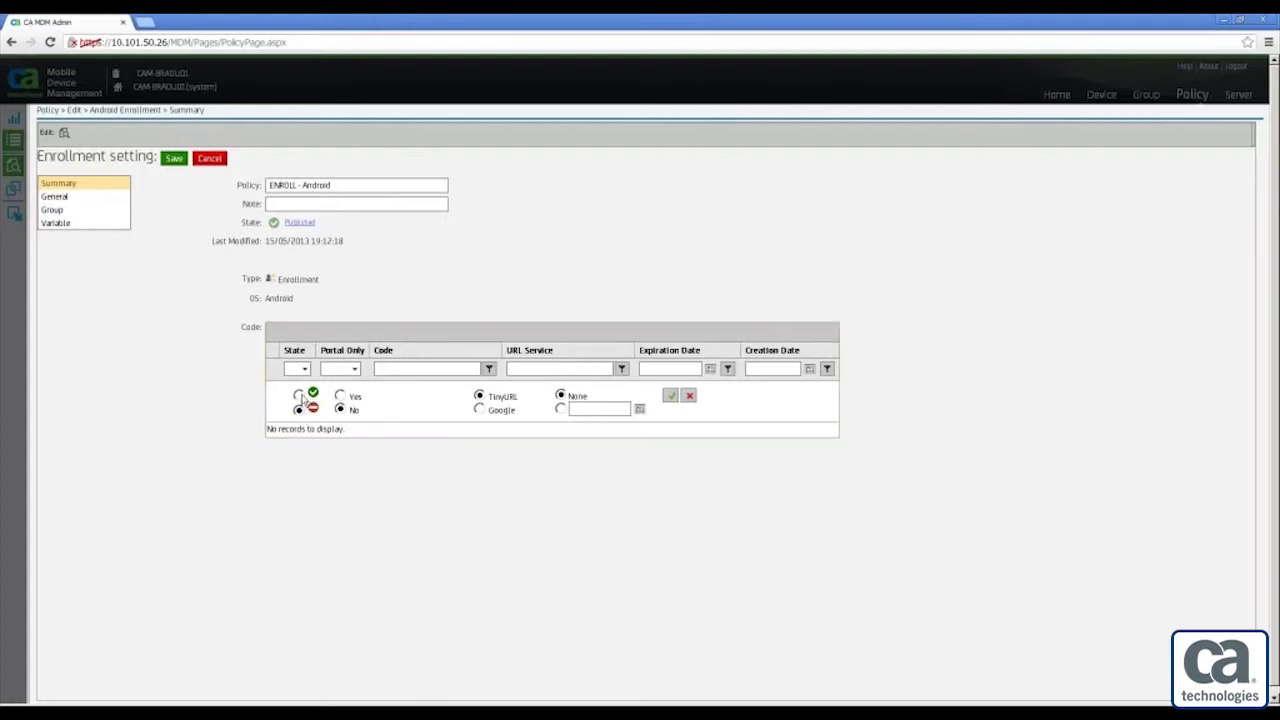
{"action": "left_click", "coordinate": [299, 396]}
{"action": "left_click", "coordinate": [341, 410]}
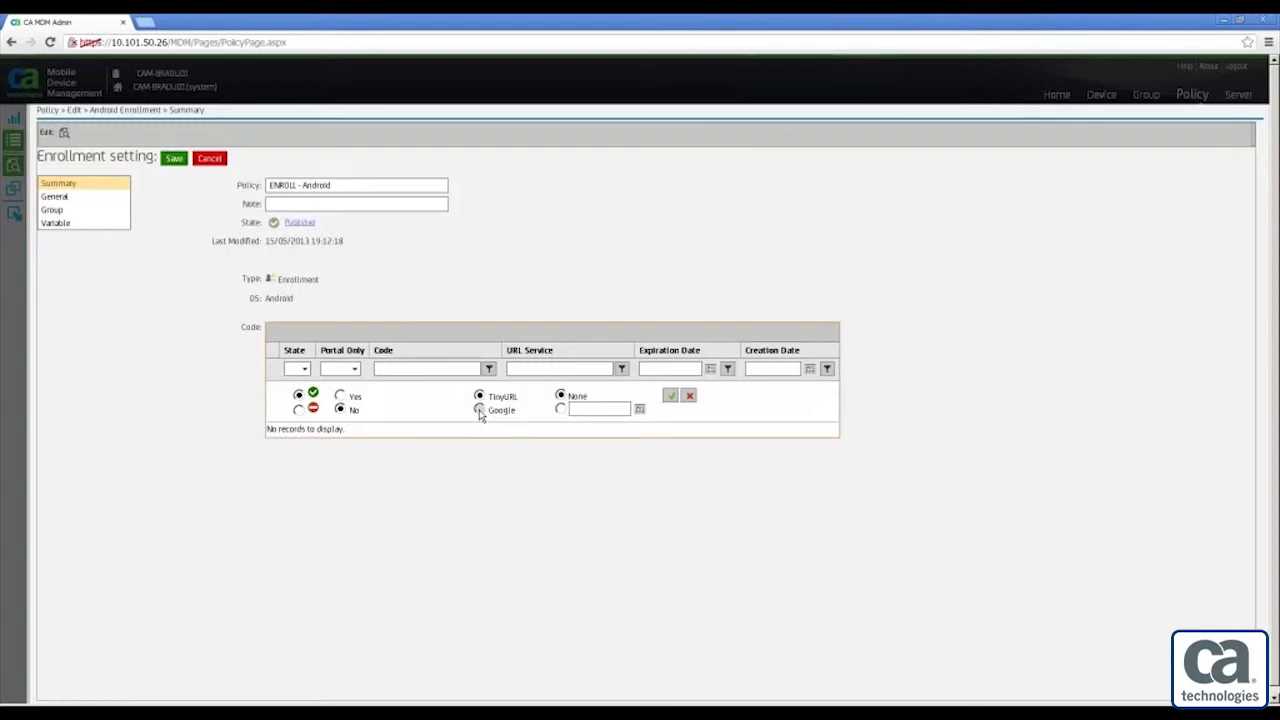
{"action": "left_click", "coordinate": [479, 410]}
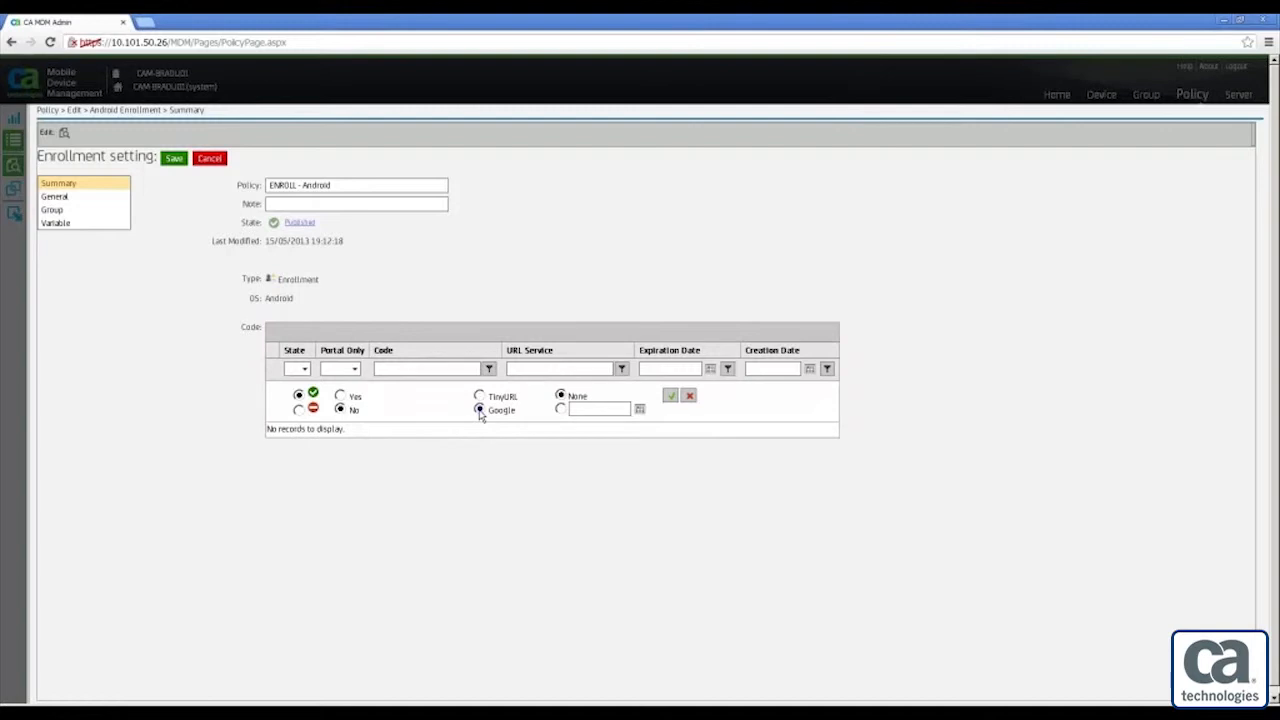
Set the code's expiration date to 15/07/2013 and save the code
{"action": "left_click", "coordinate": [561, 409]}
{"action": "left_click", "coordinate": [639, 408]}
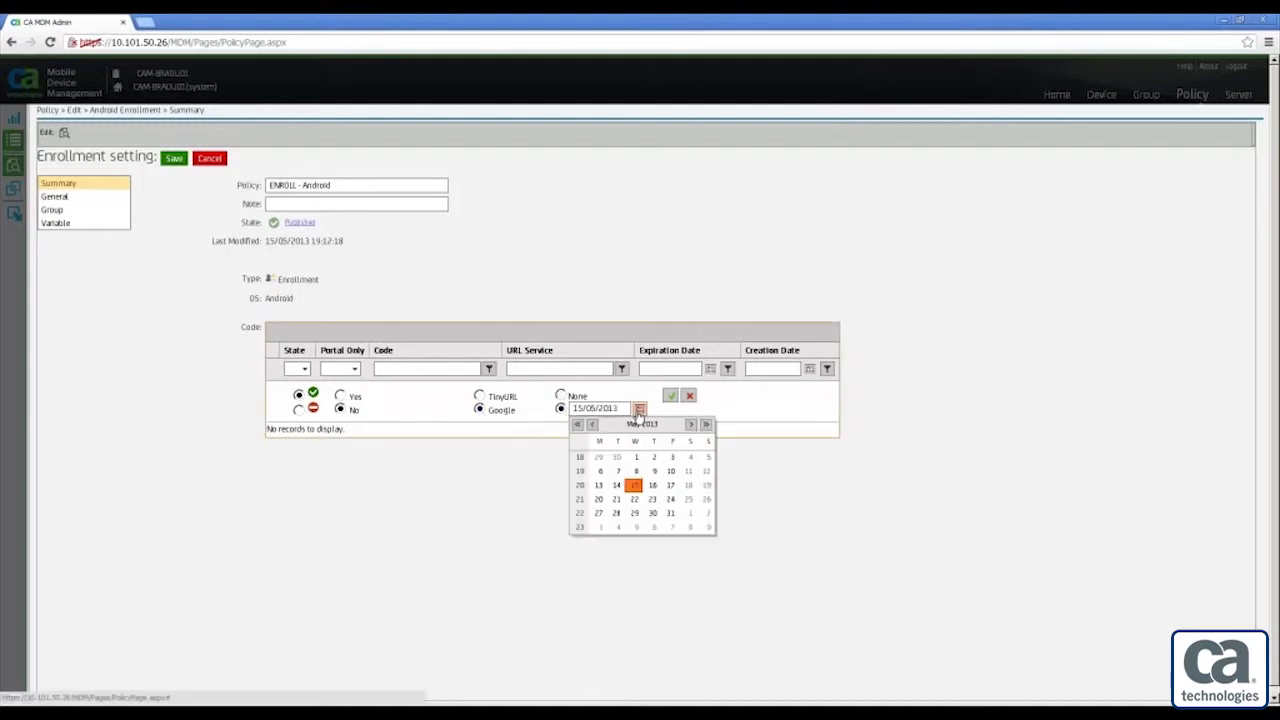
{"action": "left_click", "coordinate": [690, 424]}
{"action": "left_click", "coordinate": [690, 424]}
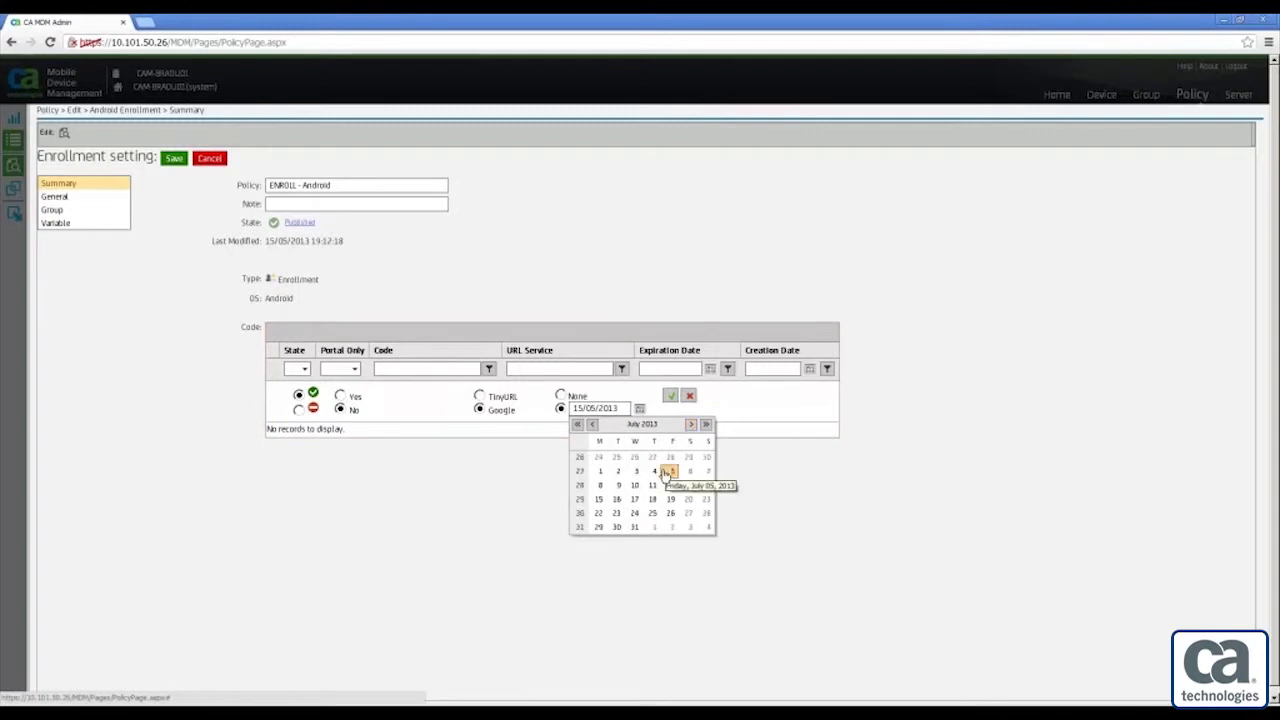
{"action": "left_click", "coordinate": [598, 499]}
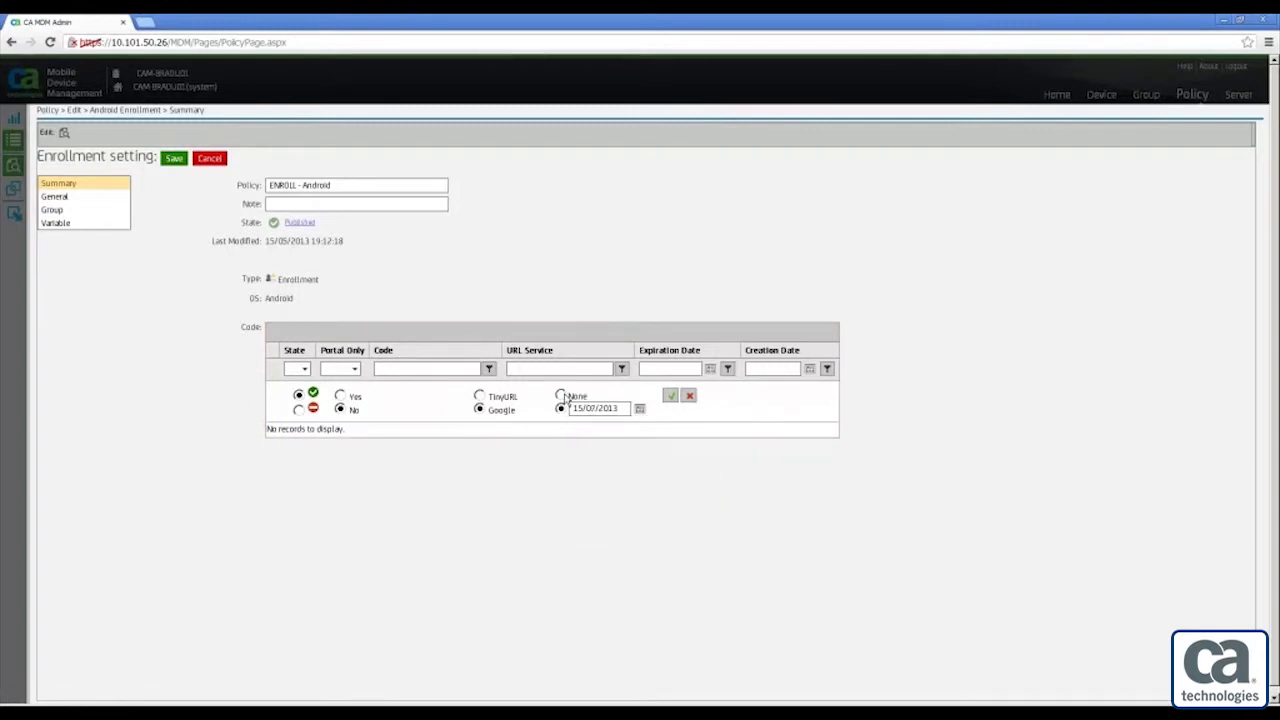
{"action": "left_click", "coordinate": [670, 398]}
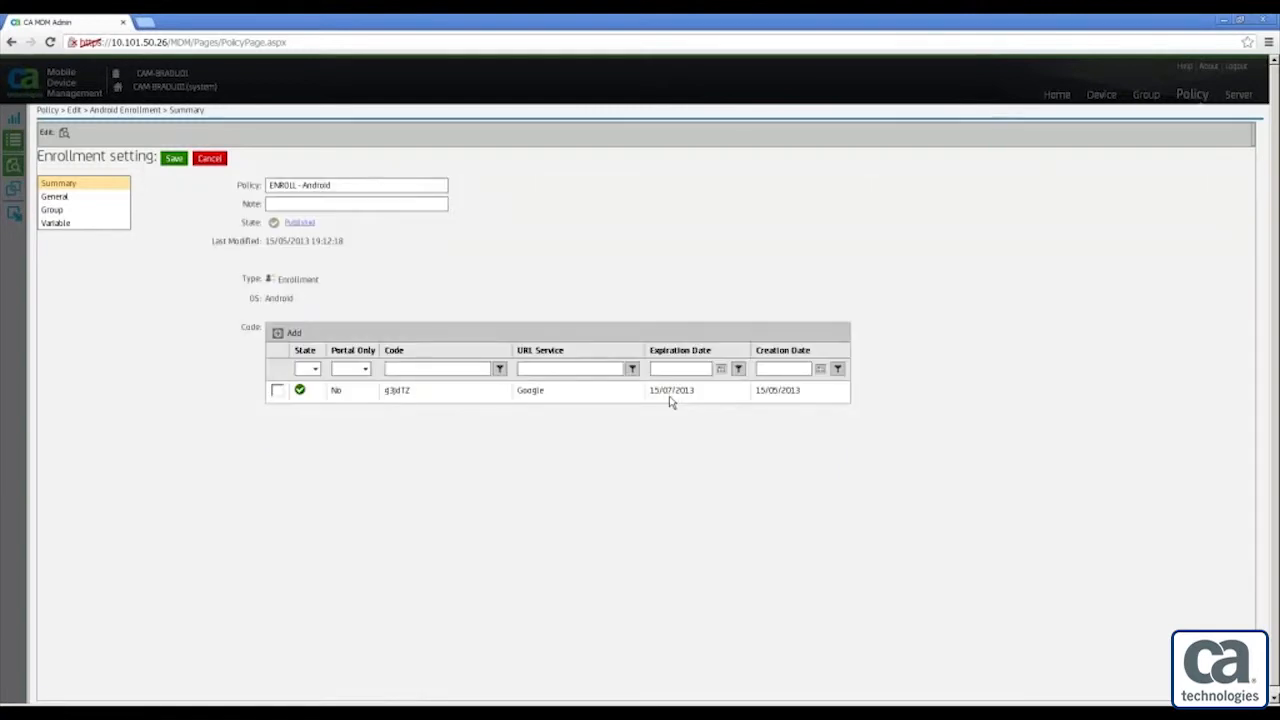
Copy the enrollment code, check it in the Enrollment Code Inspector, and enter it as the policy's note
{"action": "left_click_drag", "start_coordinate": [388, 391], "coordinate": [412, 391]}
{"action": "right_click", "coordinate": [388, 390]}
{"action": "left_click", "coordinate": [375, 424]}
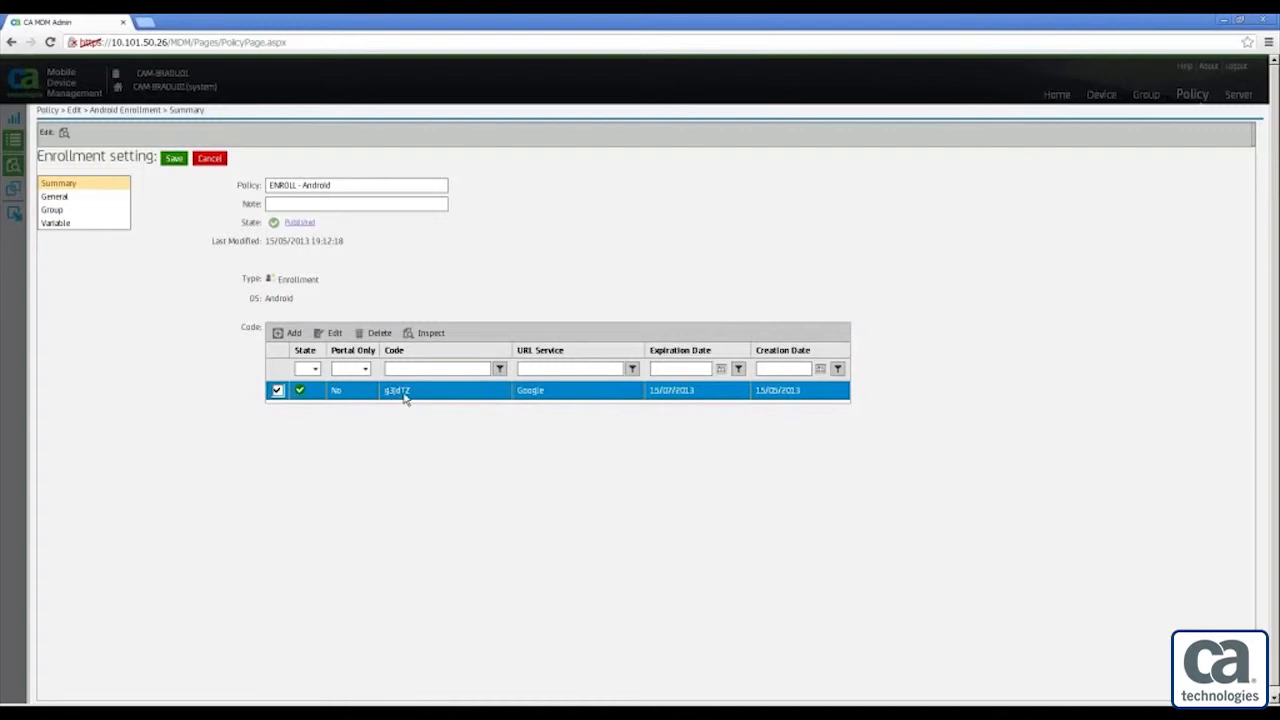
{"action": "left_click", "coordinate": [424, 337]}
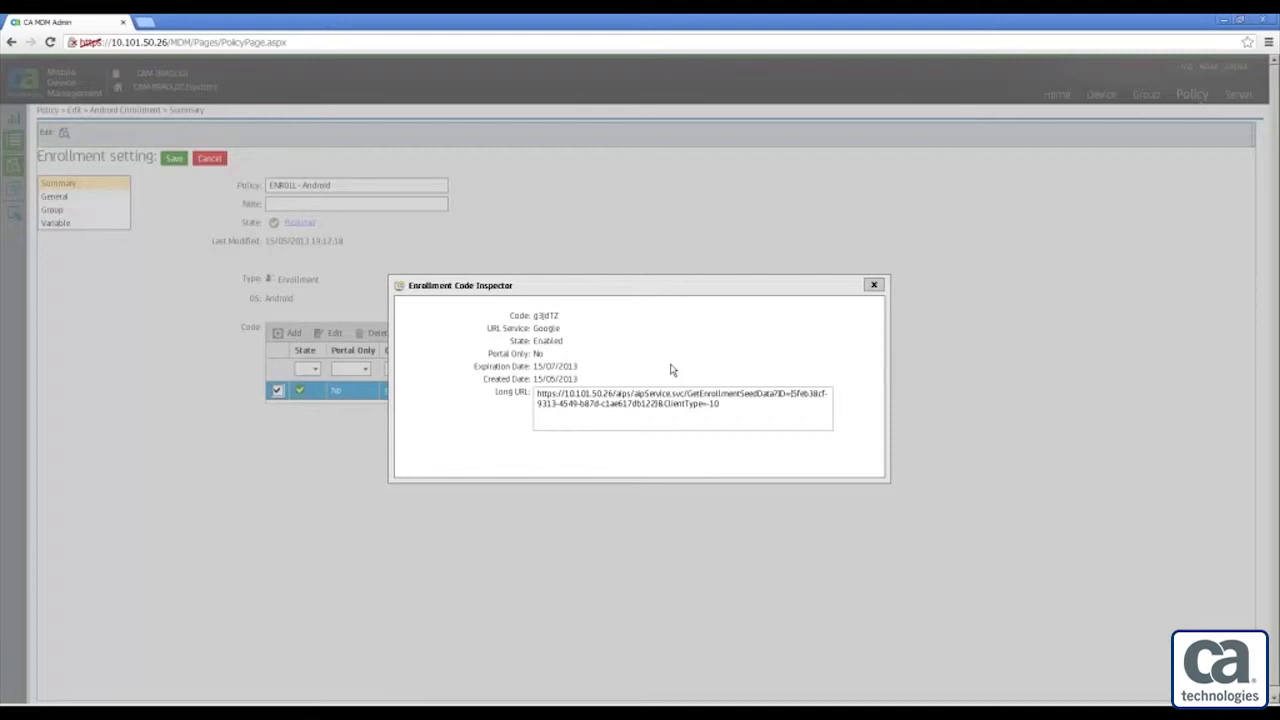
{"action": "left_click", "coordinate": [873, 286]}
{"action": "left_click", "coordinate": [281, 203]}
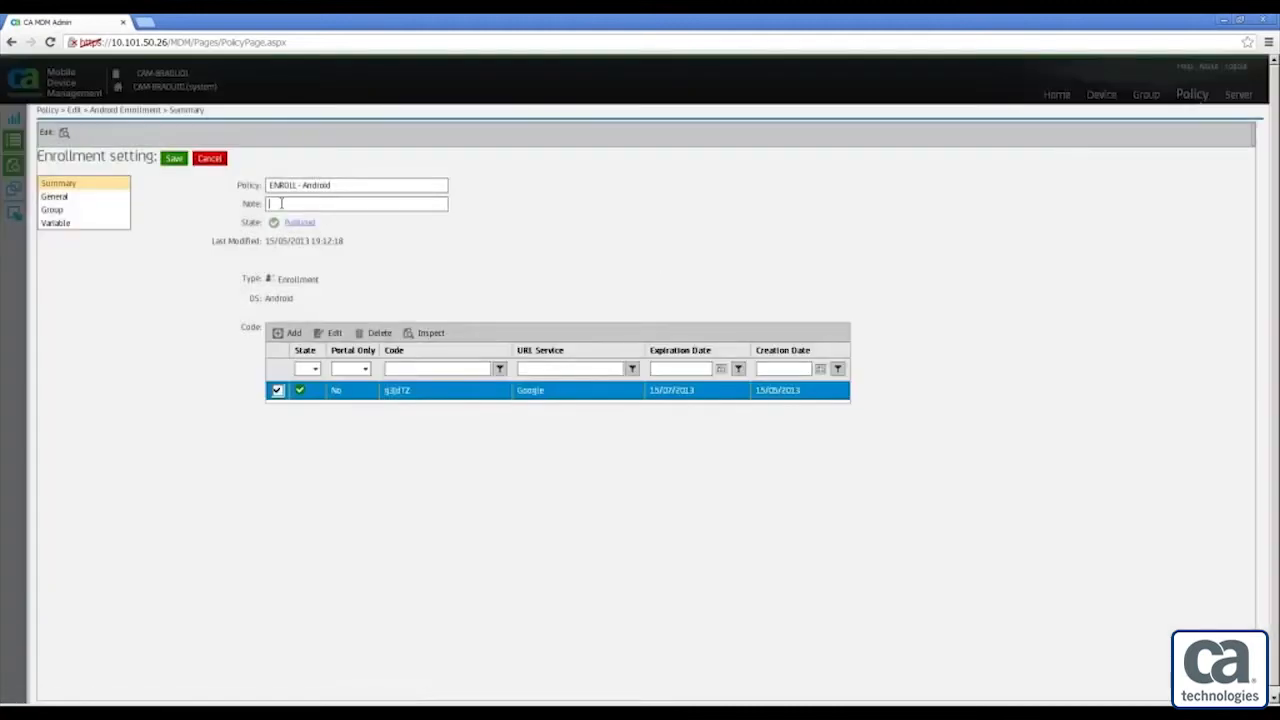
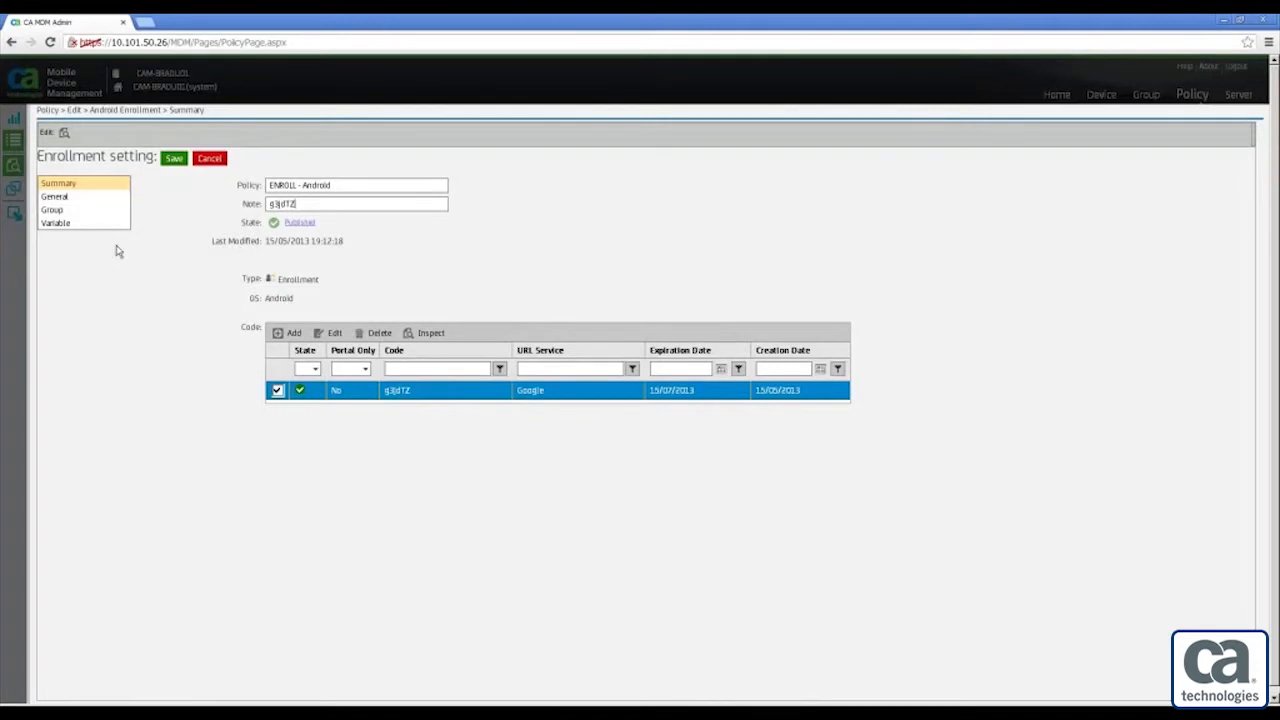
In the policy's General settings, enable the GCM Project ID
{"action": "left_click", "coordinate": [67, 200]}
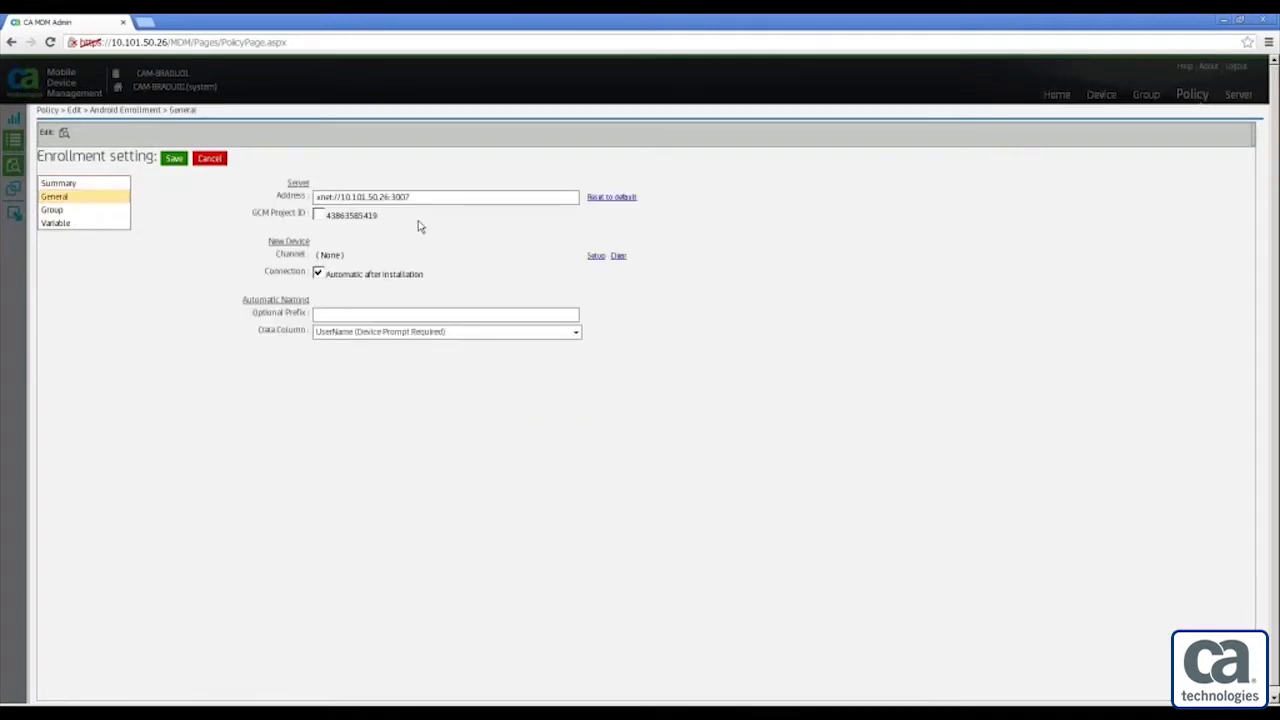
{"action": "left_click_drag", "start_coordinate": [418, 197], "coordinate": [296, 197]}
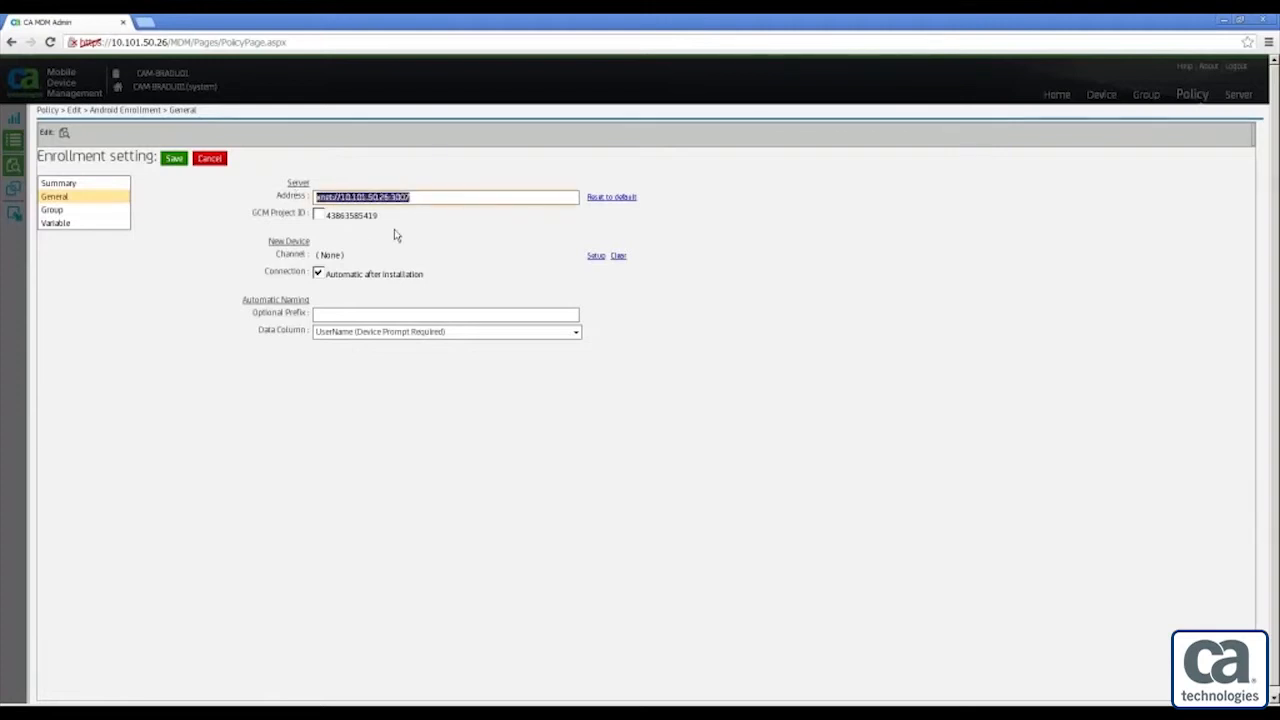
{"action": "left_click", "coordinate": [438, 196]}
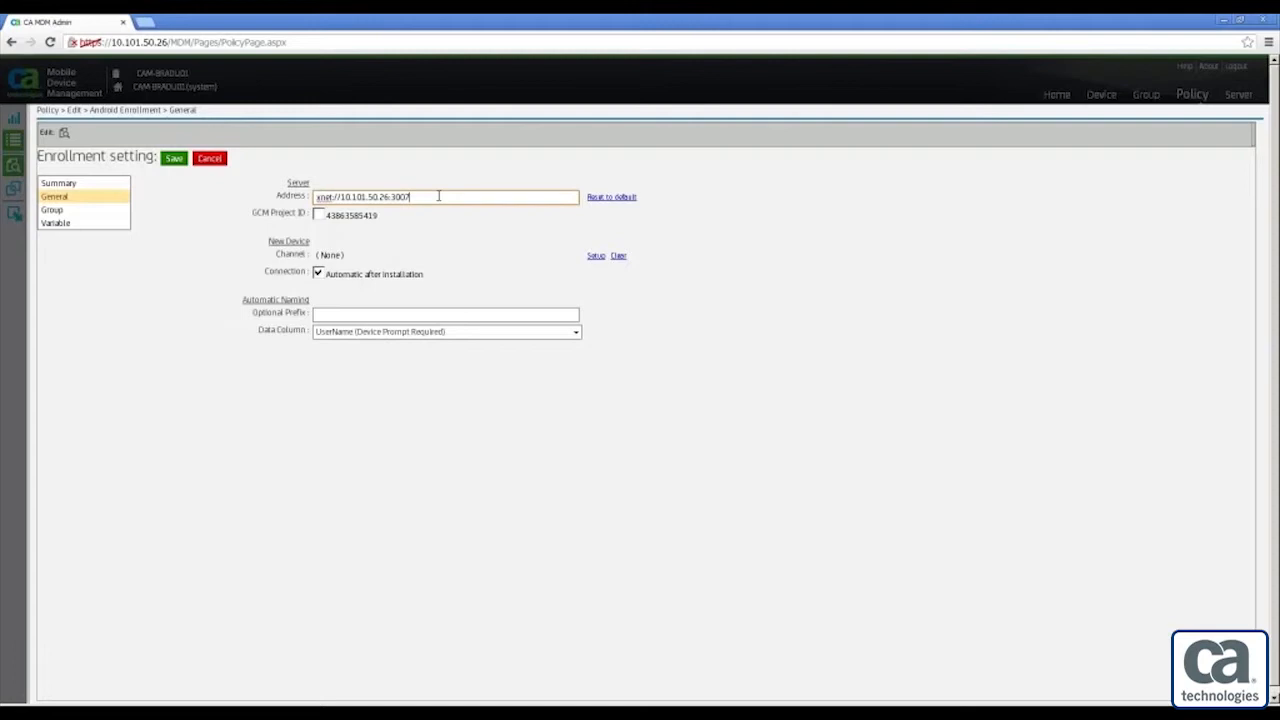
{"action": "left_click", "coordinate": [319, 216]}
Keep automatic connection after installation on and UserName as the naming data column
{"action": "left_click", "coordinate": [318, 278]}
{"action": "left_click", "coordinate": [318, 278]}
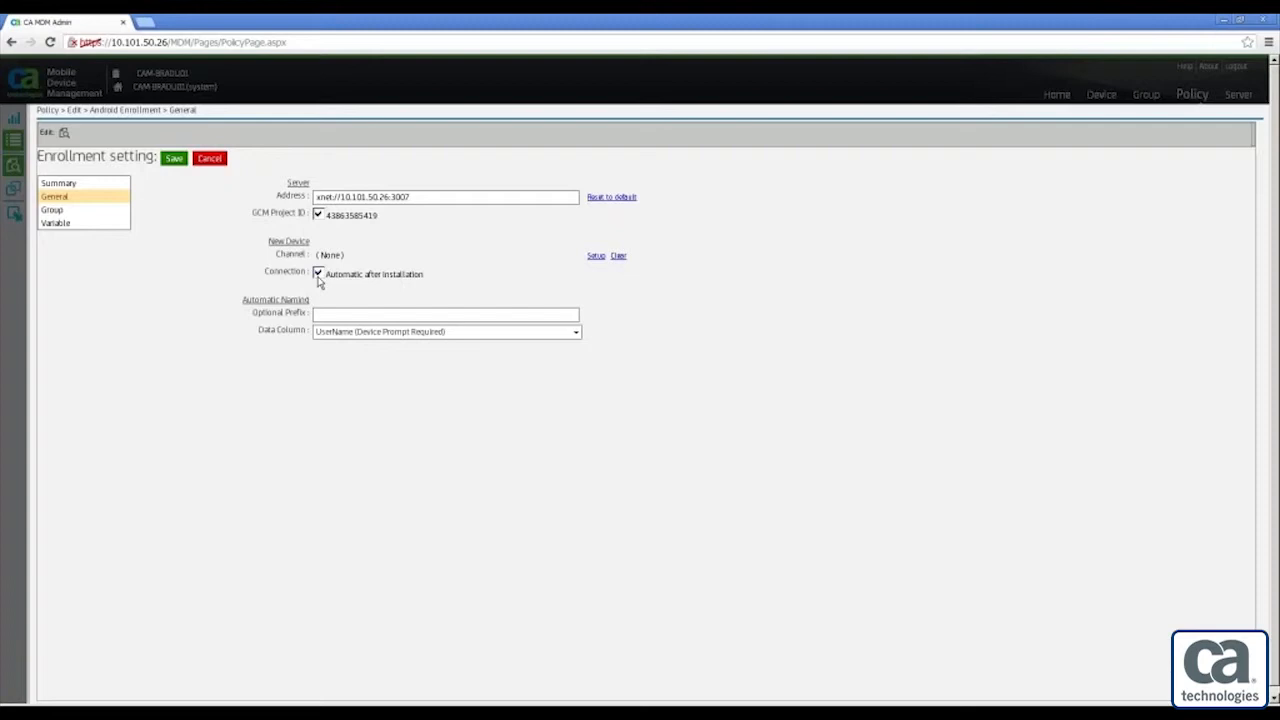
{"action": "left_click", "coordinate": [578, 333]}
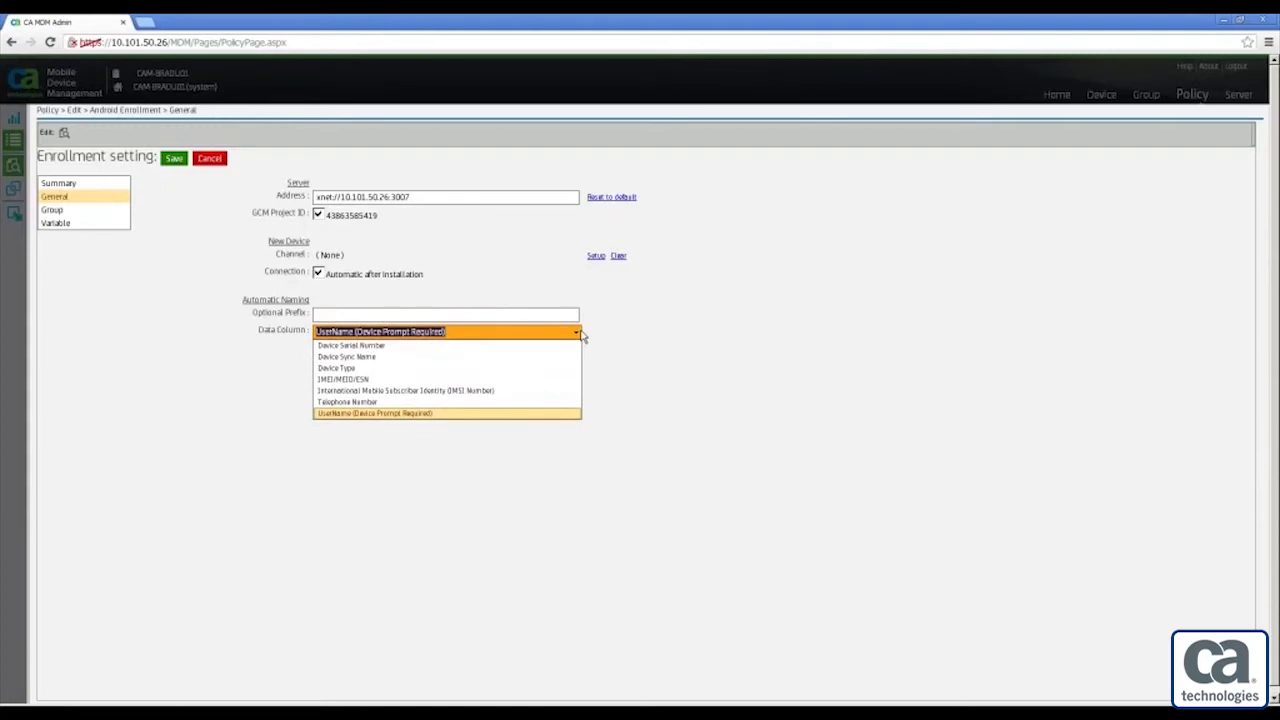
{"action": "left_click", "coordinate": [623, 331]}
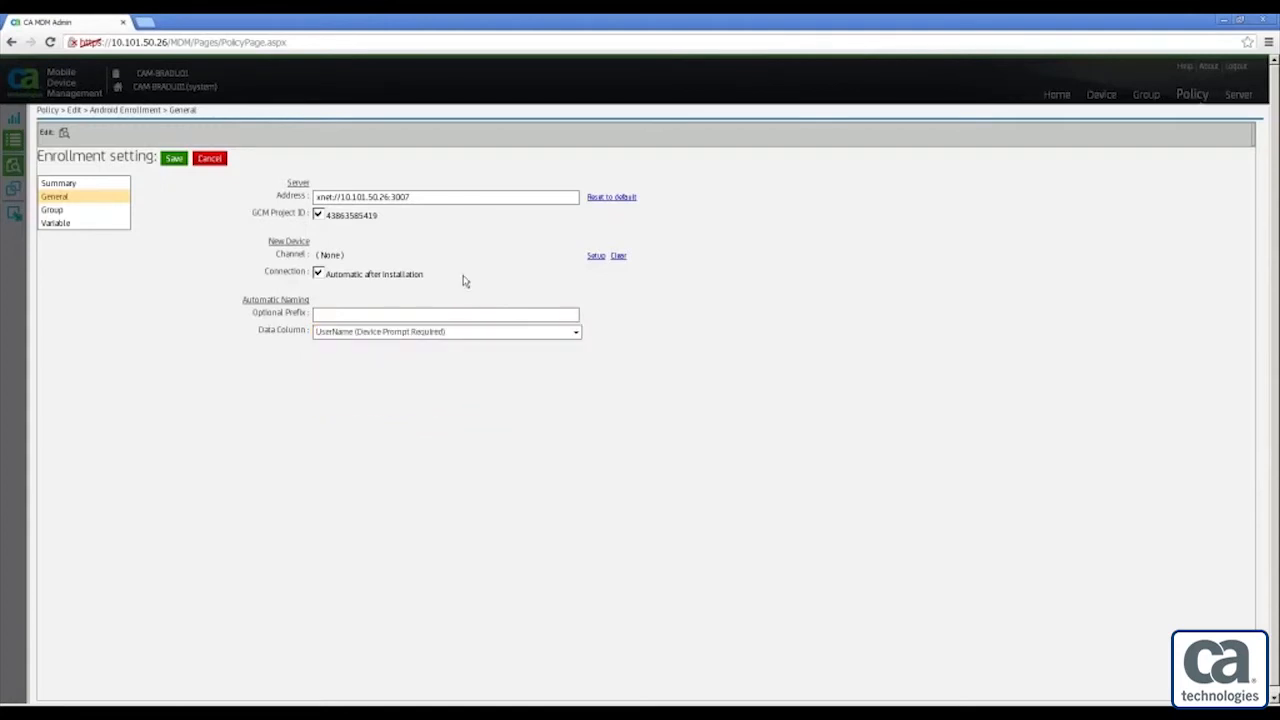
{"action": "left_click", "coordinate": [58, 214]}
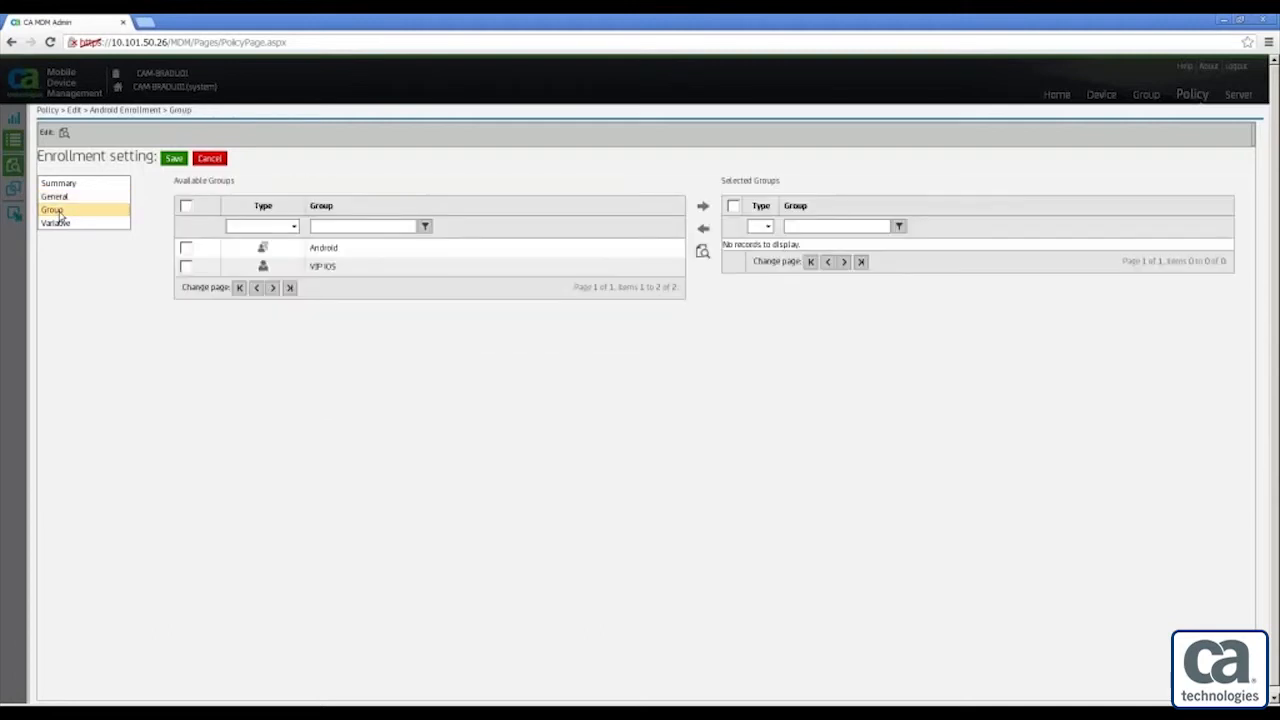
Assign the Android group to the policy and show its variables, listing UserName
{"action": "left_click", "coordinate": [185, 250]}
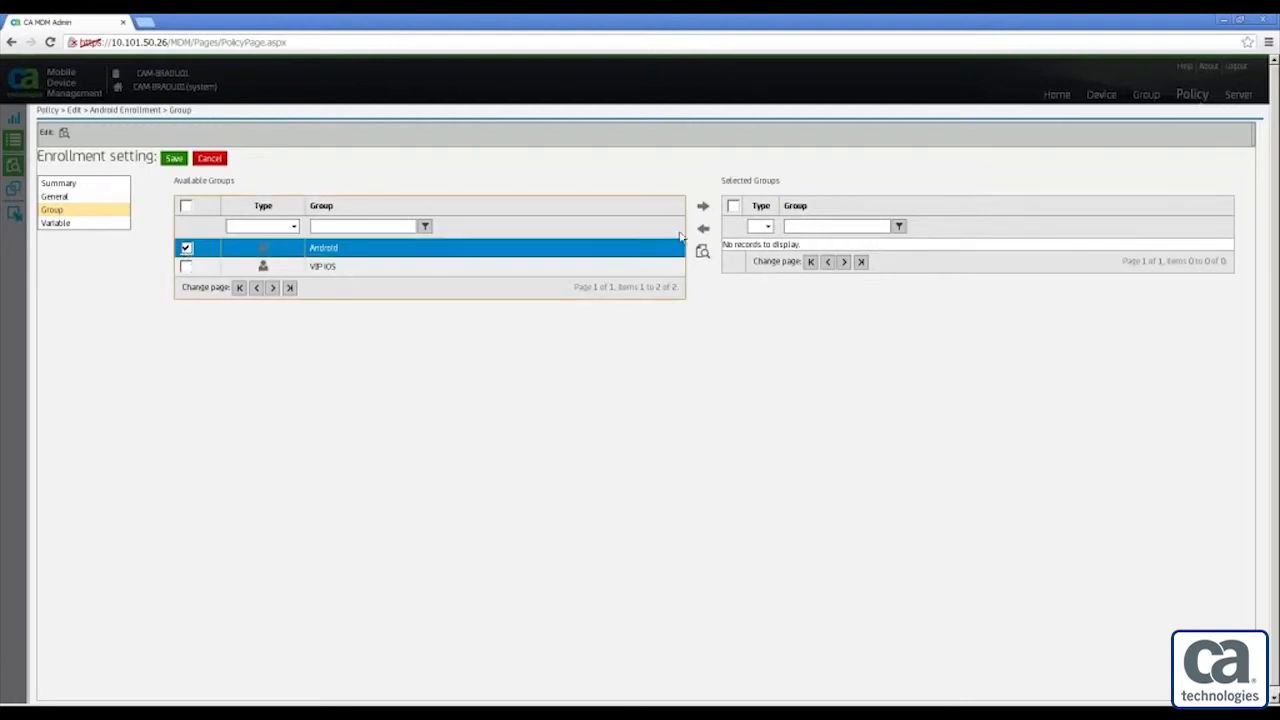
{"action": "left_click", "coordinate": [703, 206]}
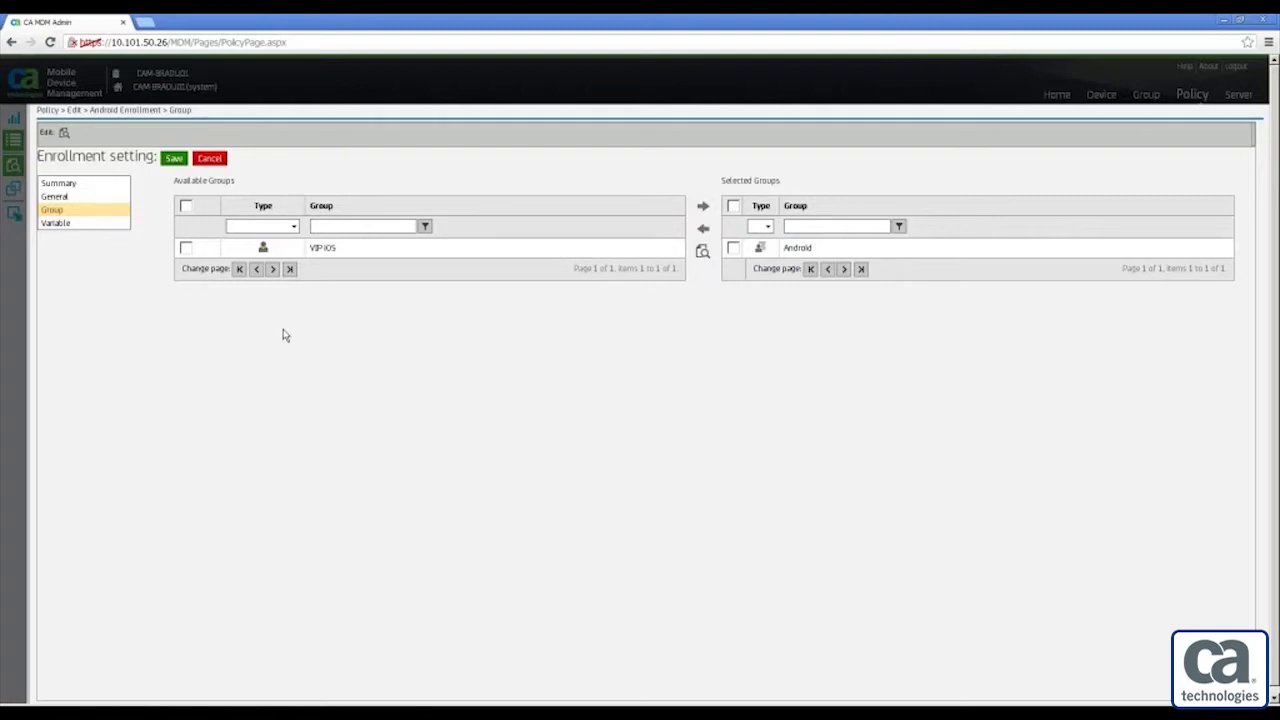
{"action": "left_click", "coordinate": [60, 224]}
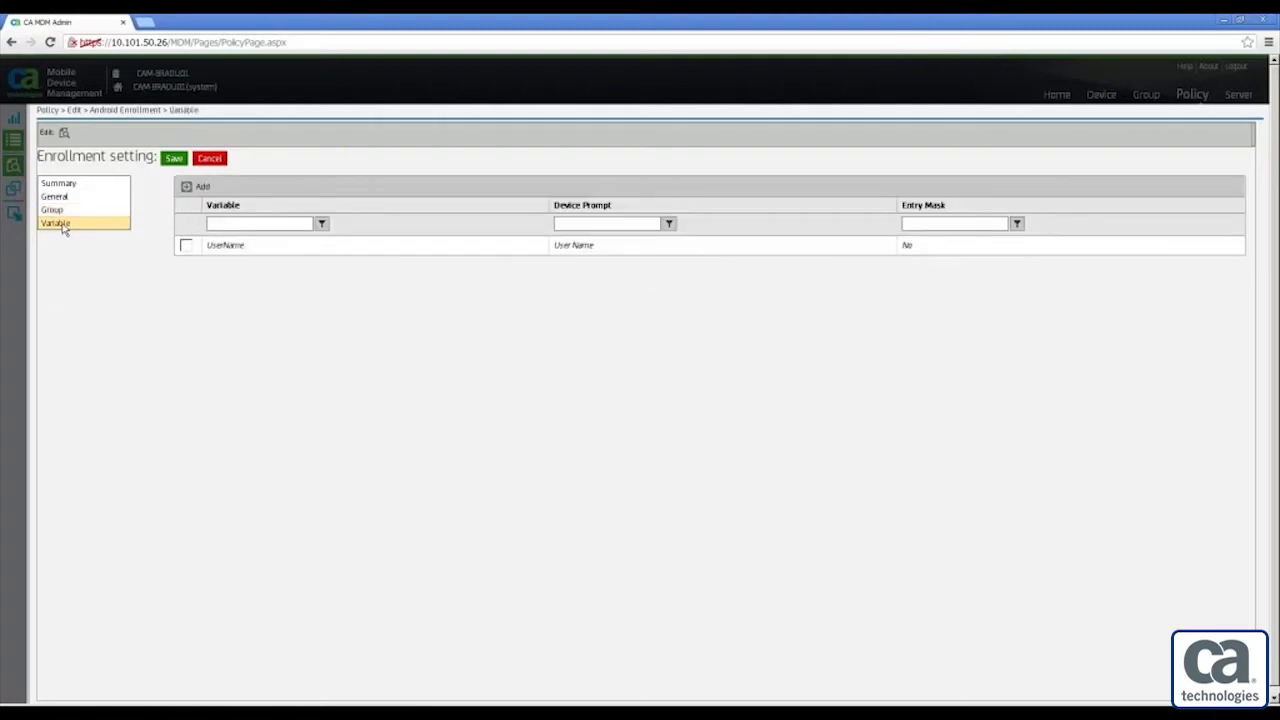
{"action": "left_click_drag", "start_coordinate": [211, 247], "coordinate": [240, 249]}
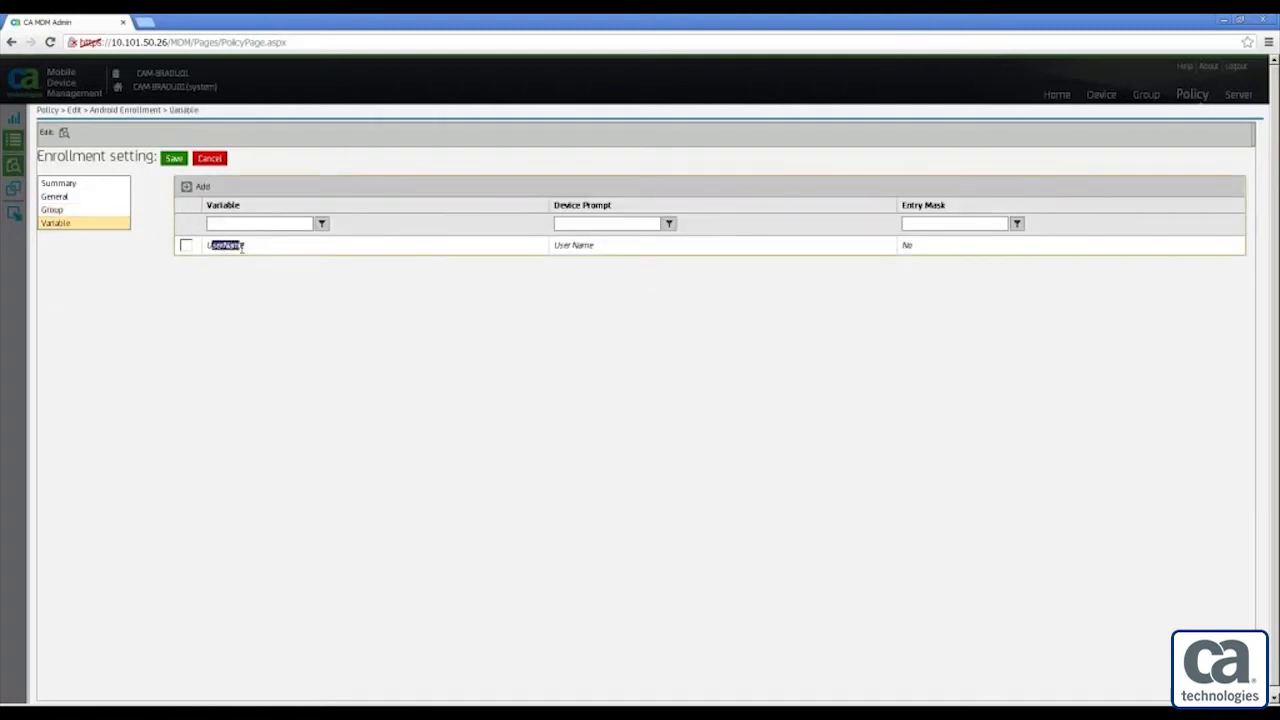
{"action": "left_click", "coordinate": [240, 250]}
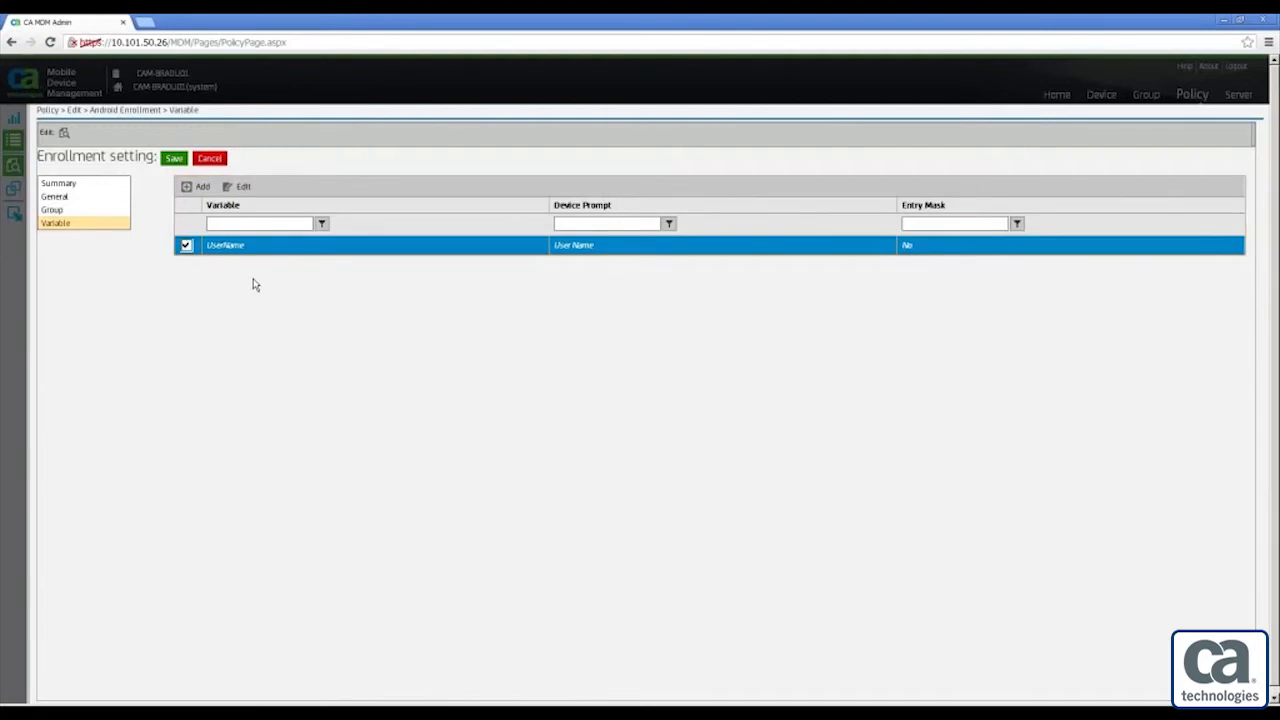
{"action": "left_click", "coordinate": [187, 247]}
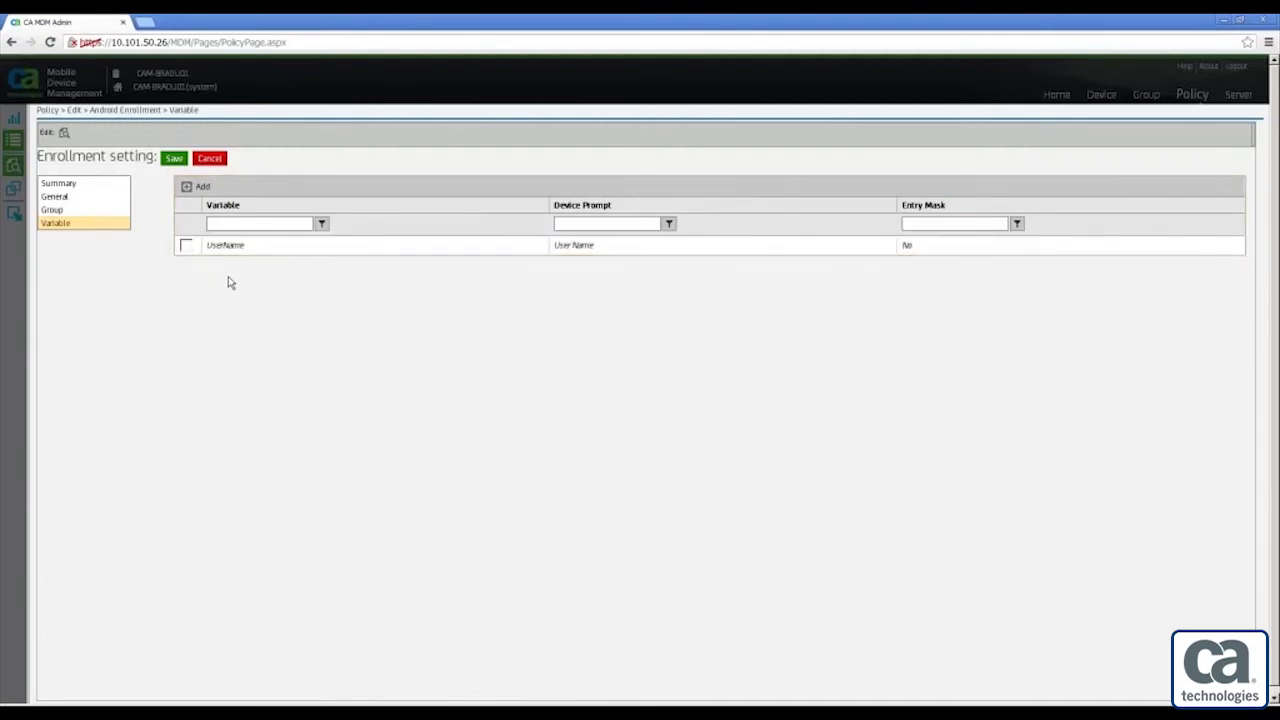
{"action": "left_click", "coordinate": [200, 188]}
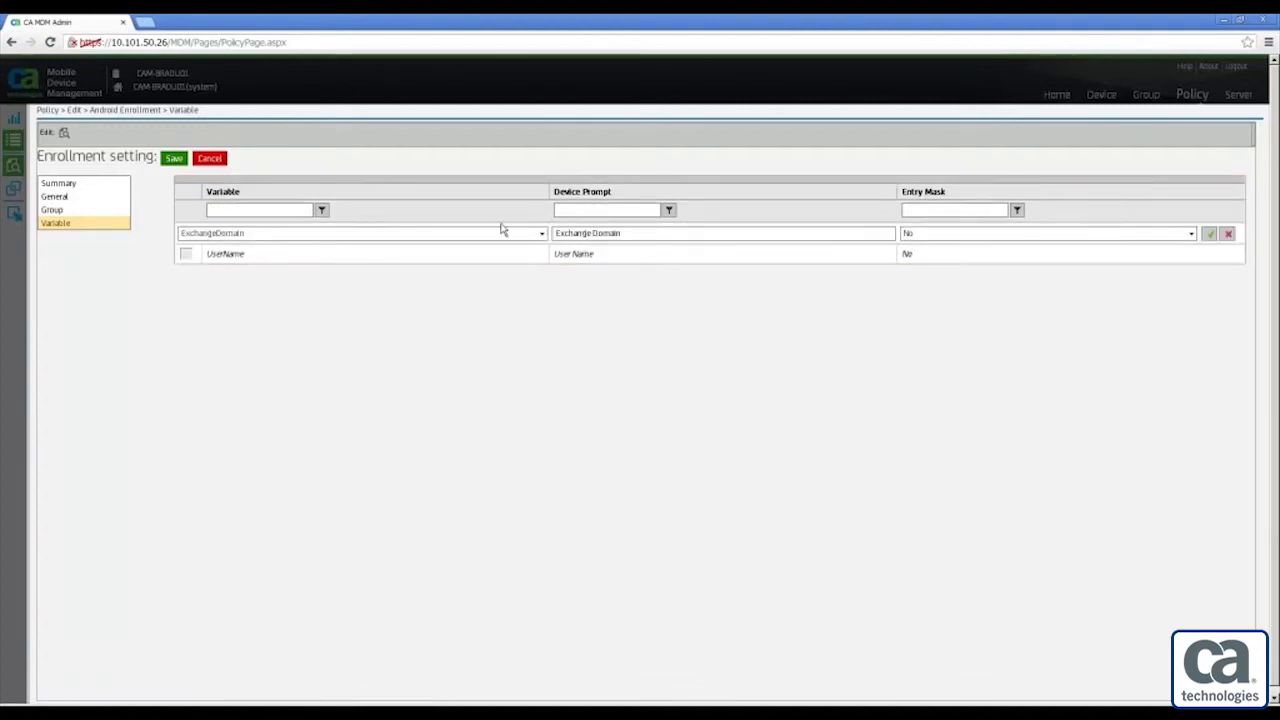
{"action": "left_click", "coordinate": [540, 233]}
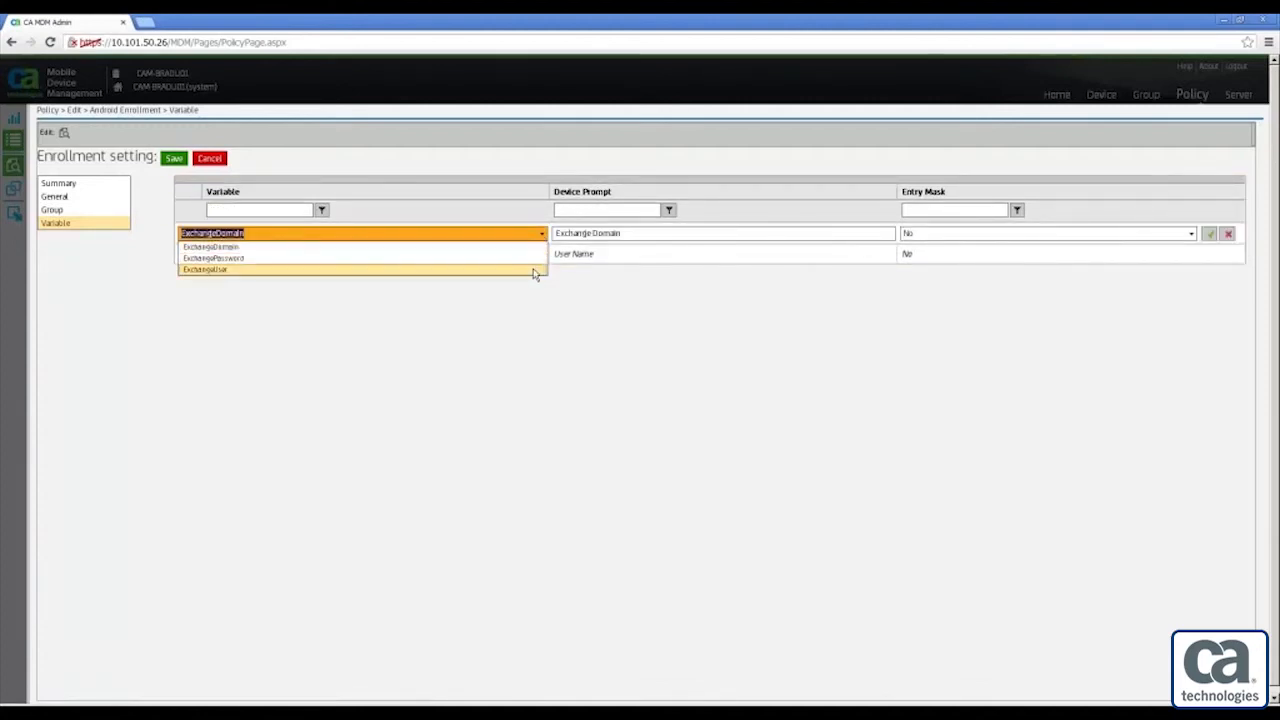
{"action": "left_click", "coordinate": [512, 180]}
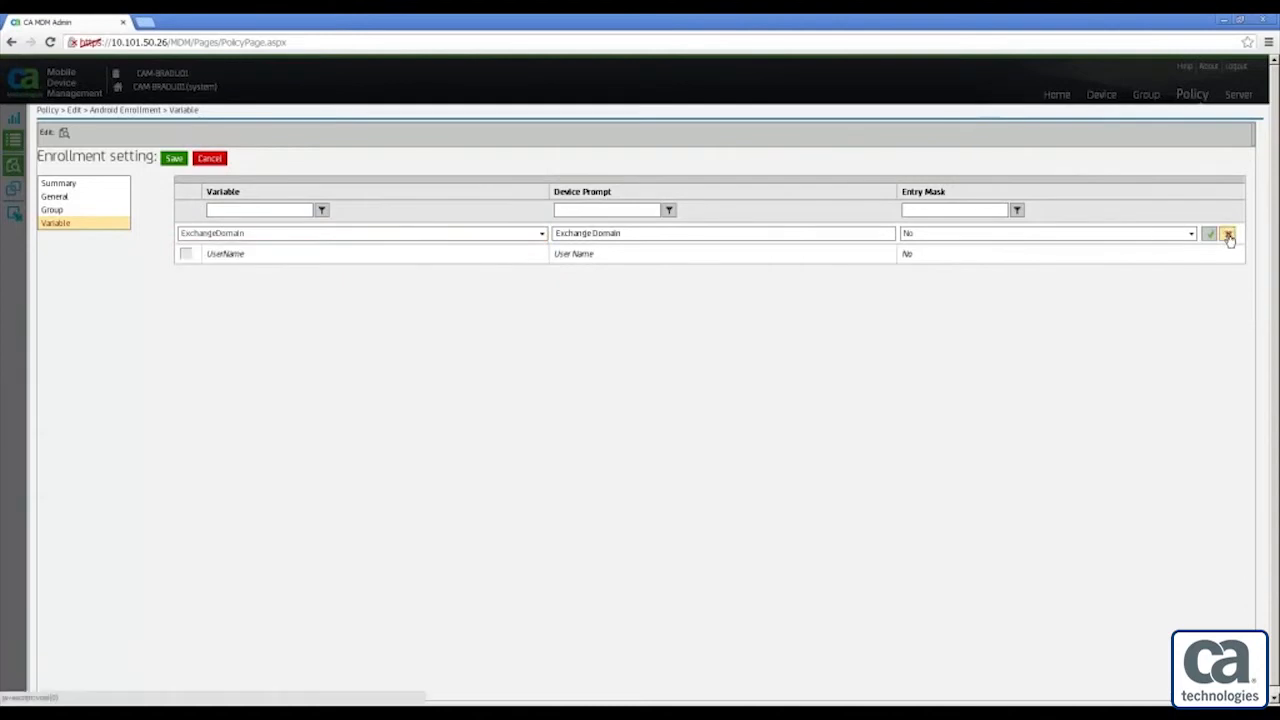
{"action": "left_click", "coordinate": [1228, 234]}
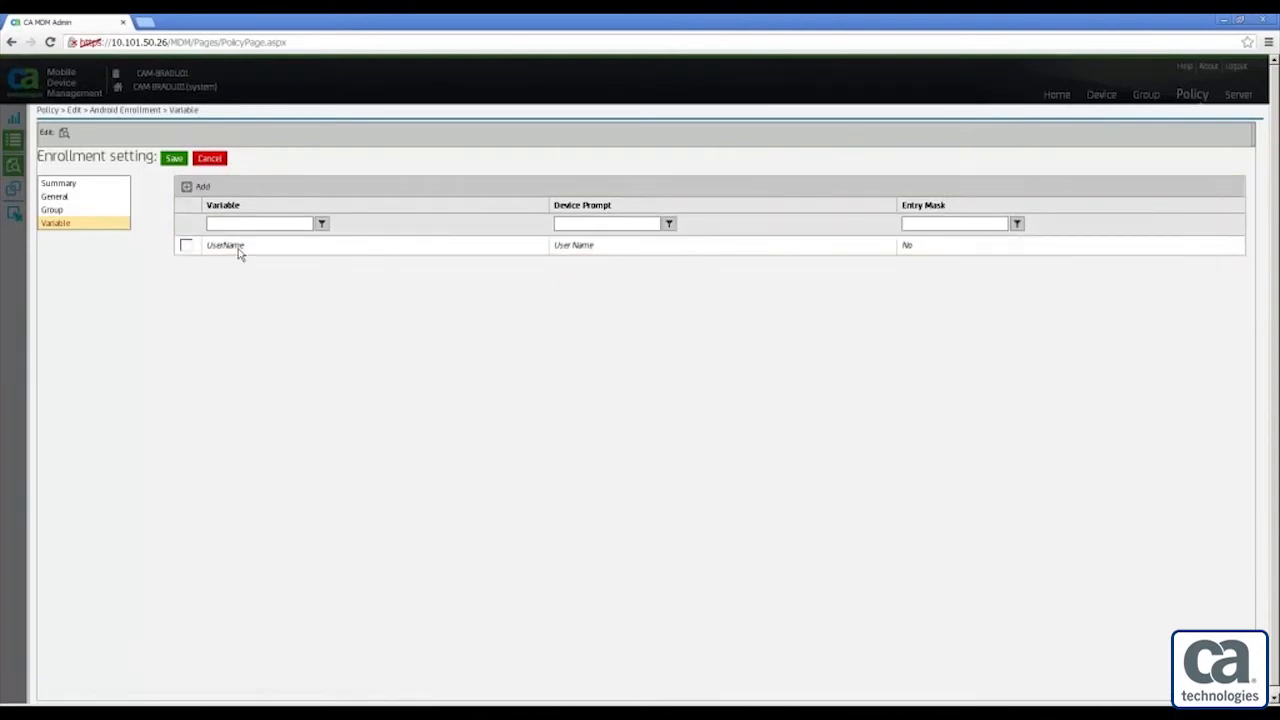
Review the General and Summary pages, then save the ENROLL - Android policy
{"action": "left_click", "coordinate": [56, 199]}
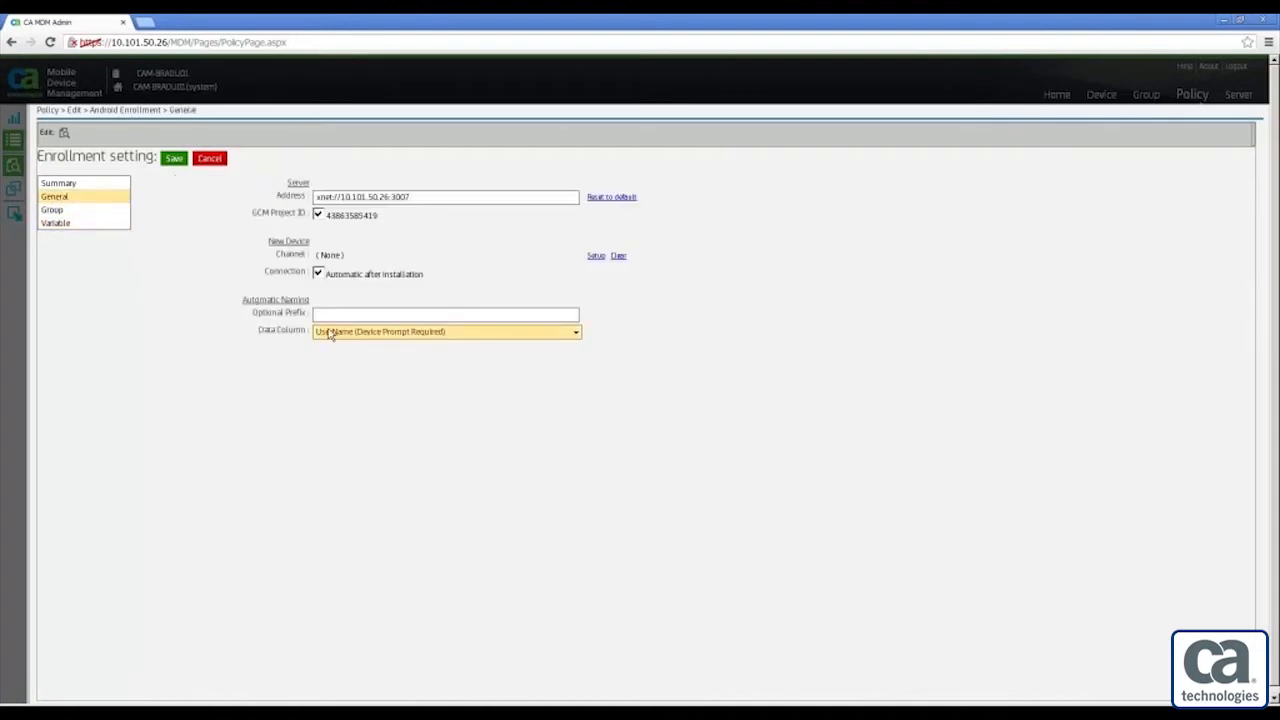
{"action": "left_click", "coordinate": [68, 186]}
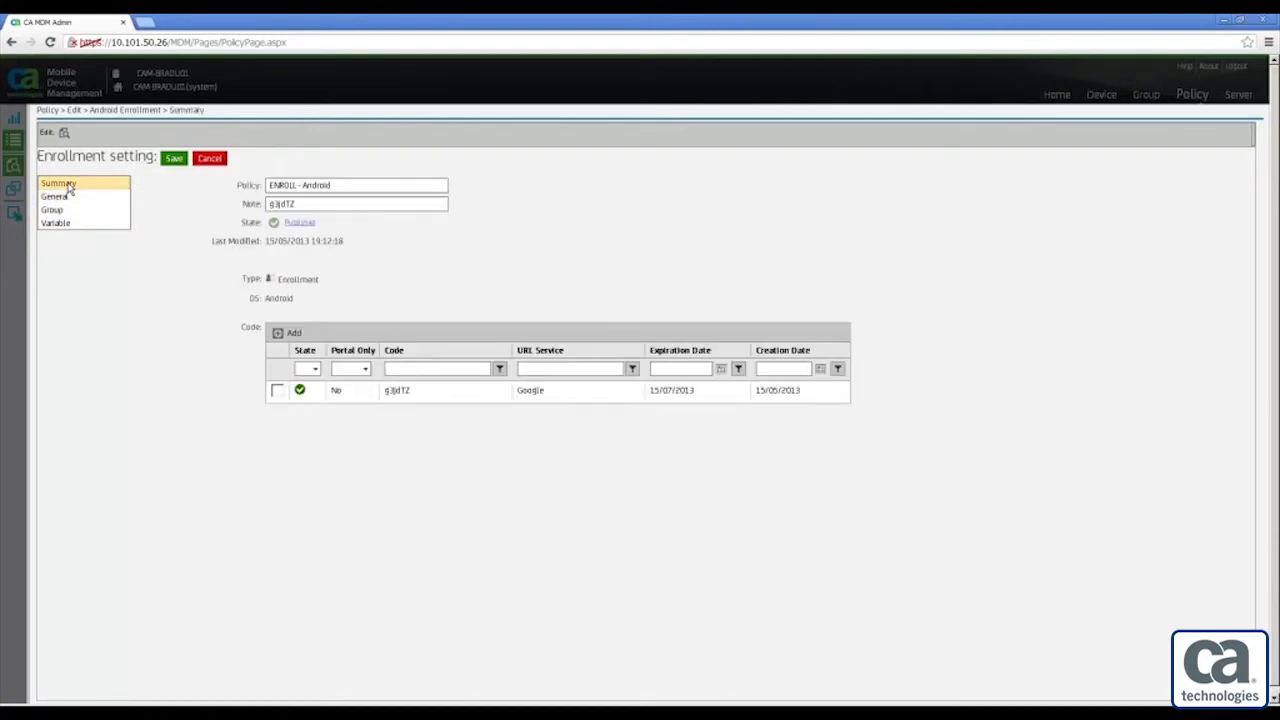
{"action": "left_click", "coordinate": [174, 159]}
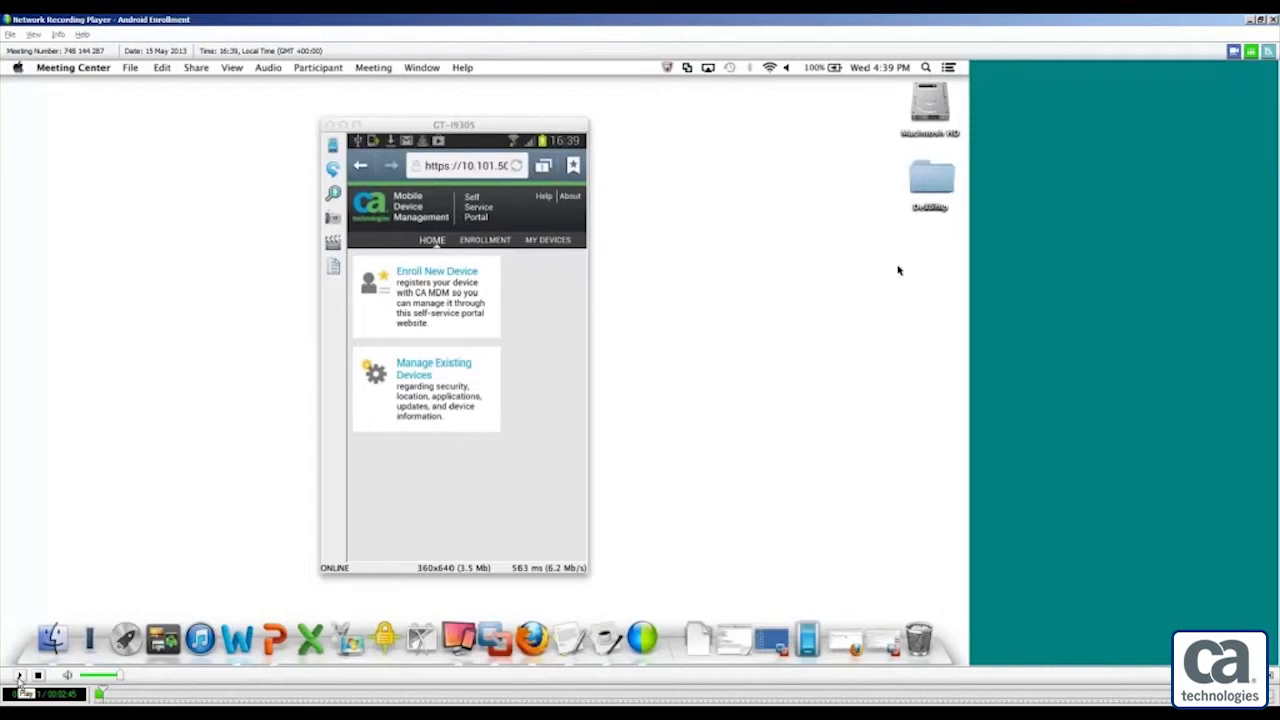
Play the recorded Android phone enrollment session in Network Recording Player
{"action": "left_click", "coordinate": [19, 677]}
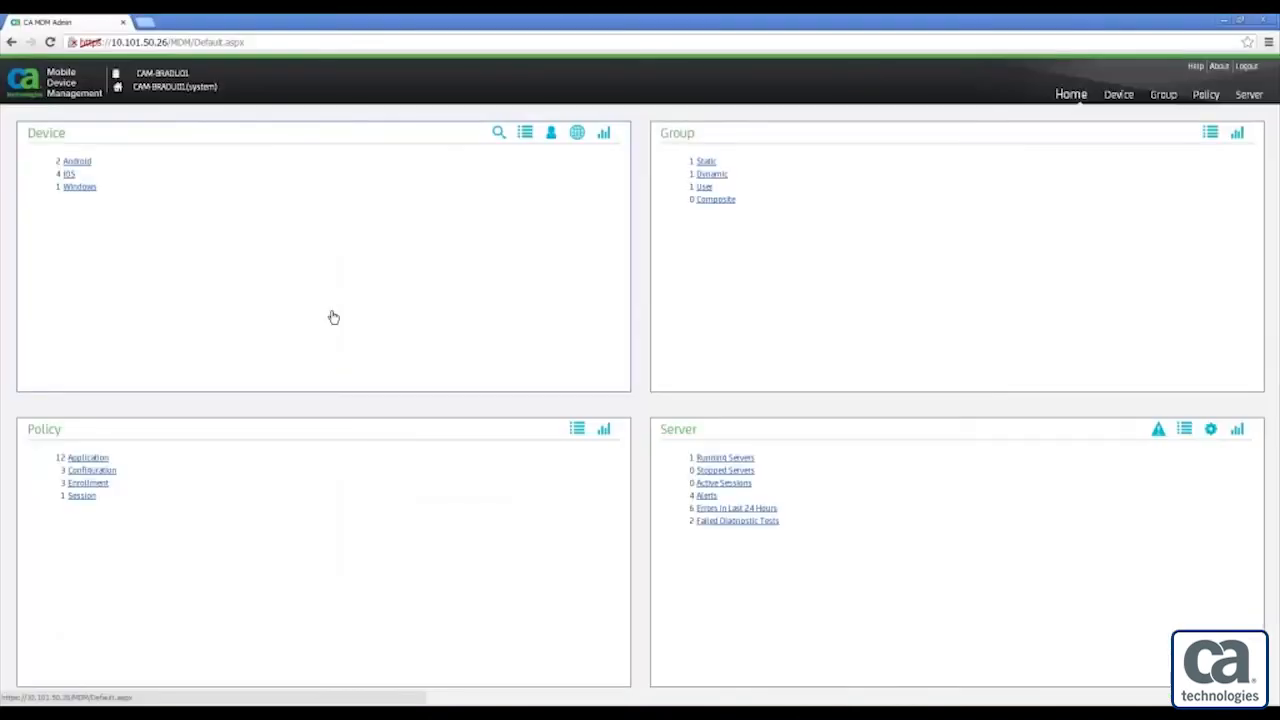
Filter the device list to Android and select the enrolled GT-I9305
{"action": "left_click", "coordinate": [90, 165]}
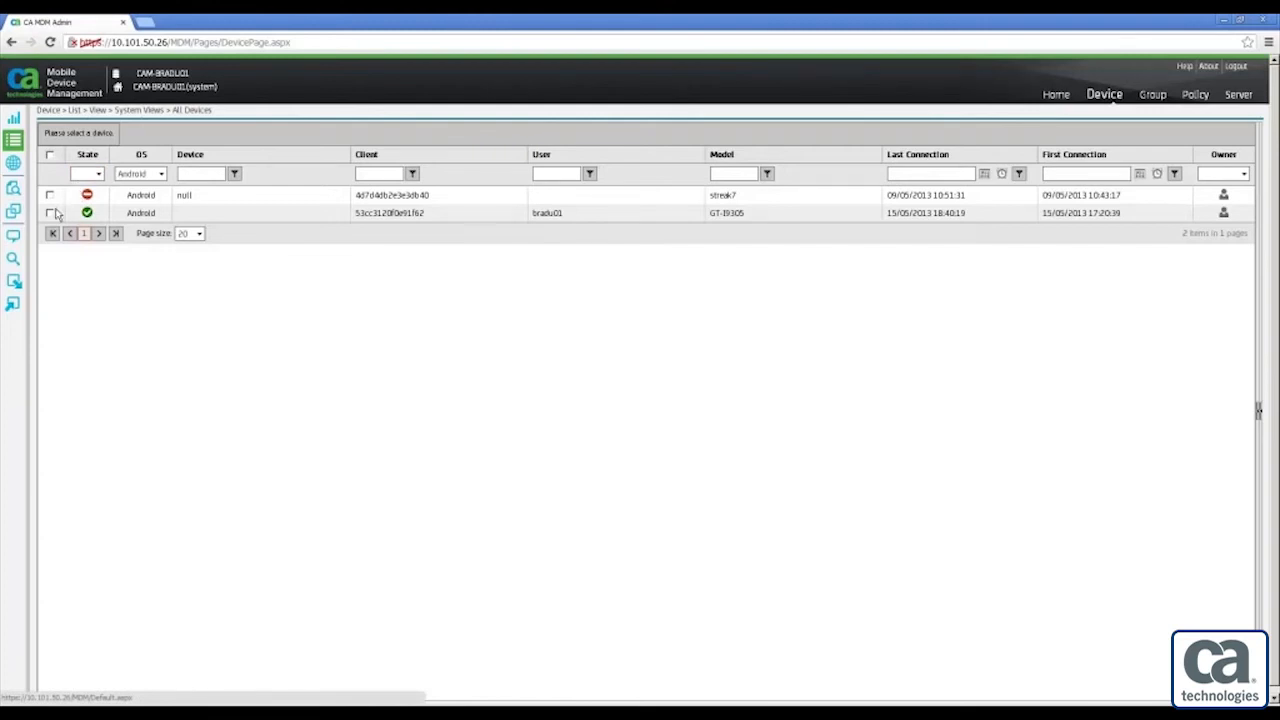
{"action": "left_click", "coordinate": [50, 214]}
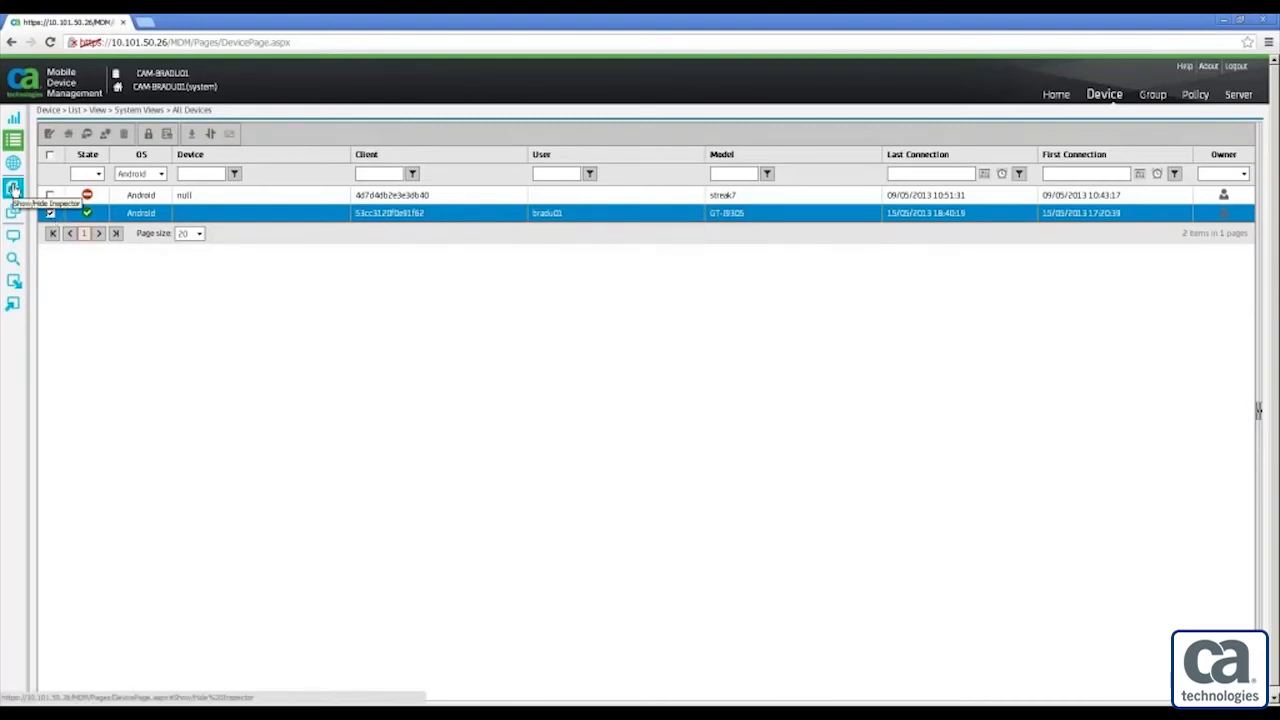
Open the GT-I9305's inspector and review its hardware details, including the GCM Registration ID
{"action": "left_click", "coordinate": [13, 188]}
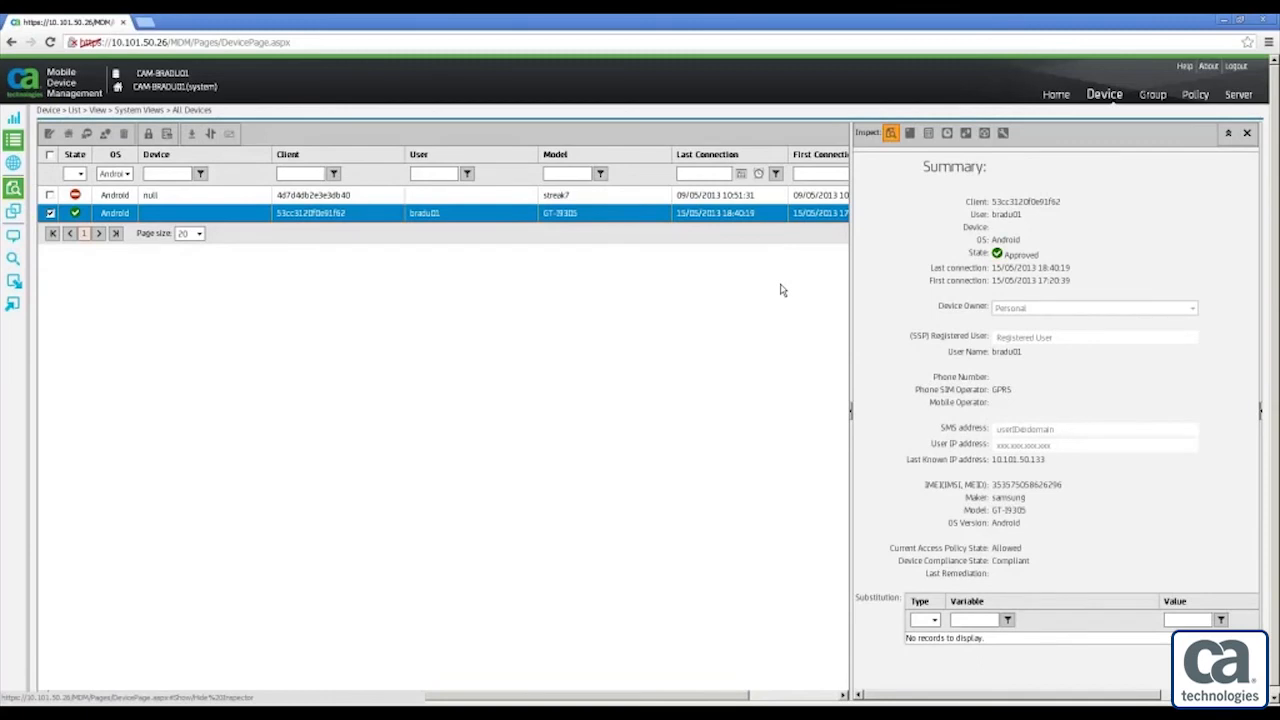
{"action": "left_click", "coordinate": [910, 134]}
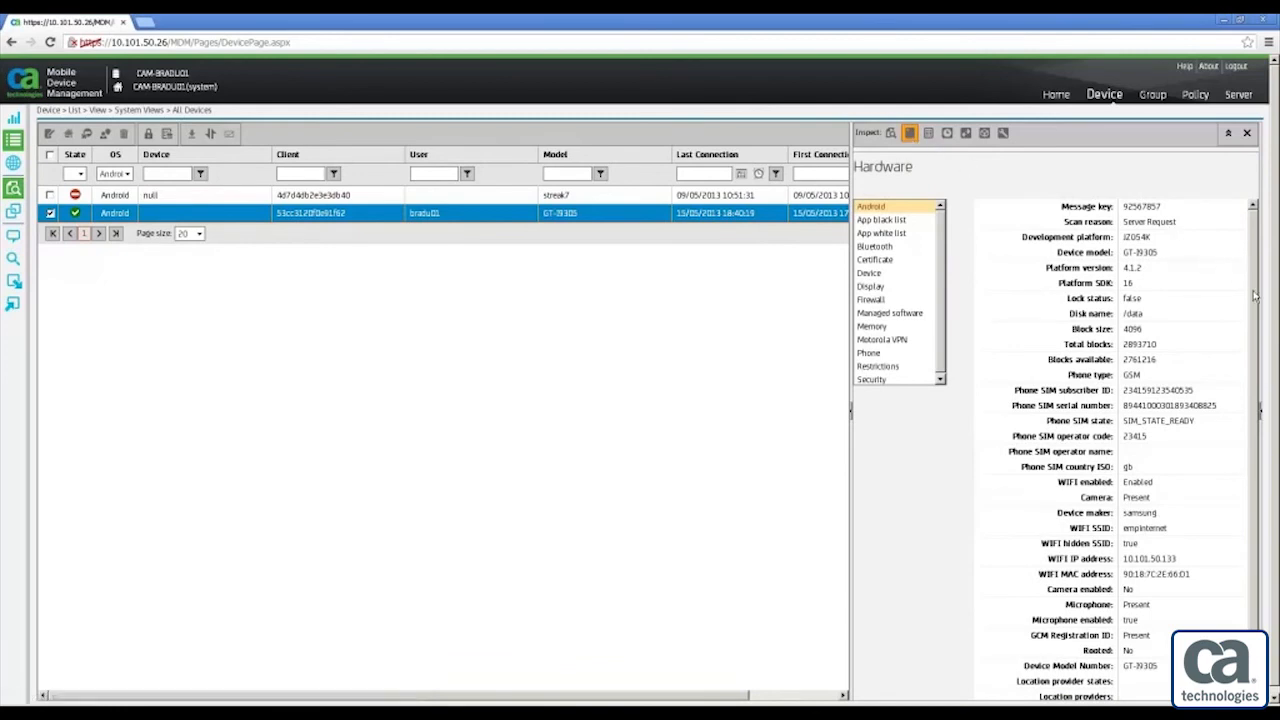
{"action": "scroll", "coordinate": [1250, 372], "scroll_direction": "down", "scroll_amount": 1}
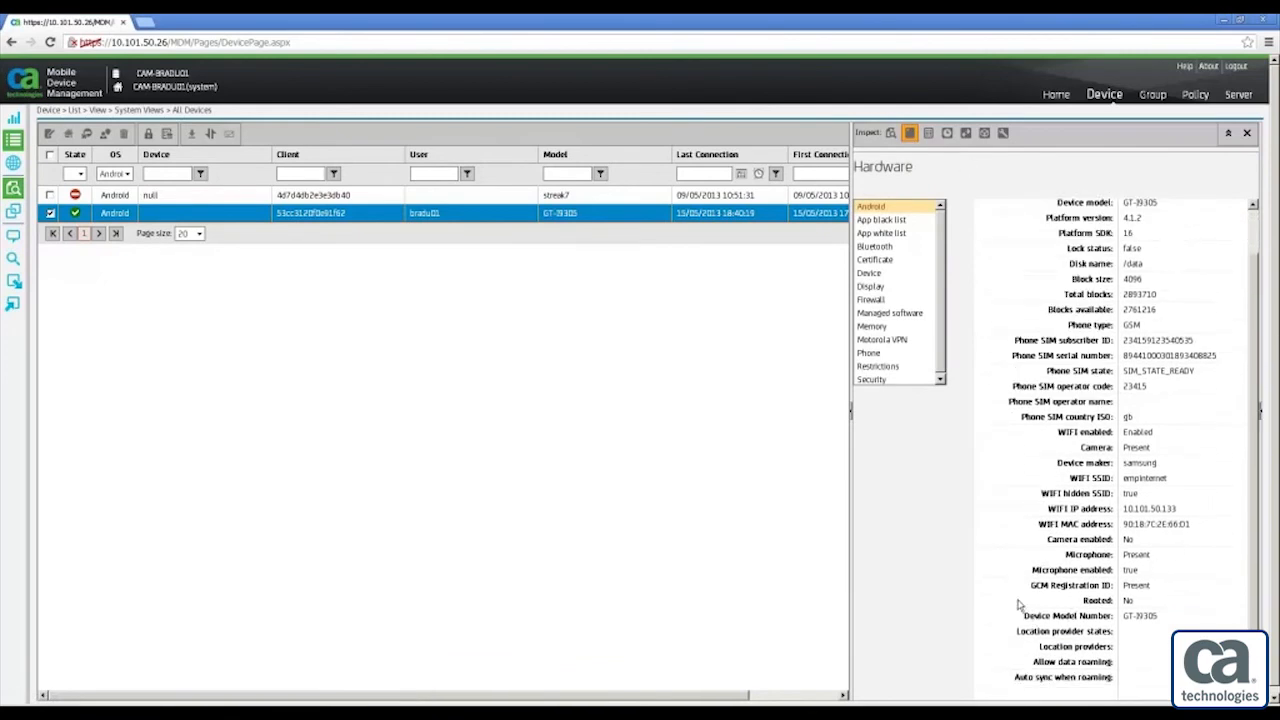
{"action": "left_click_drag", "start_coordinate": [1033, 589], "coordinate": [1115, 586]}
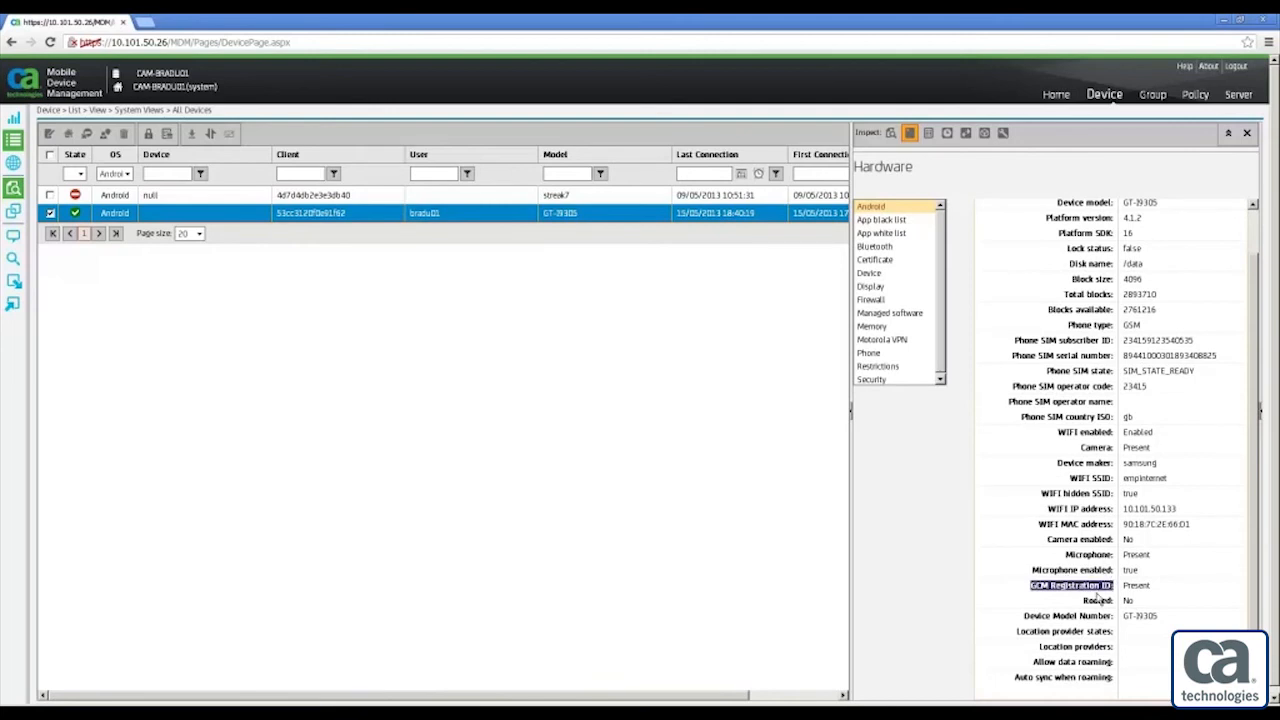
{"action": "left_click", "coordinate": [1128, 593]}
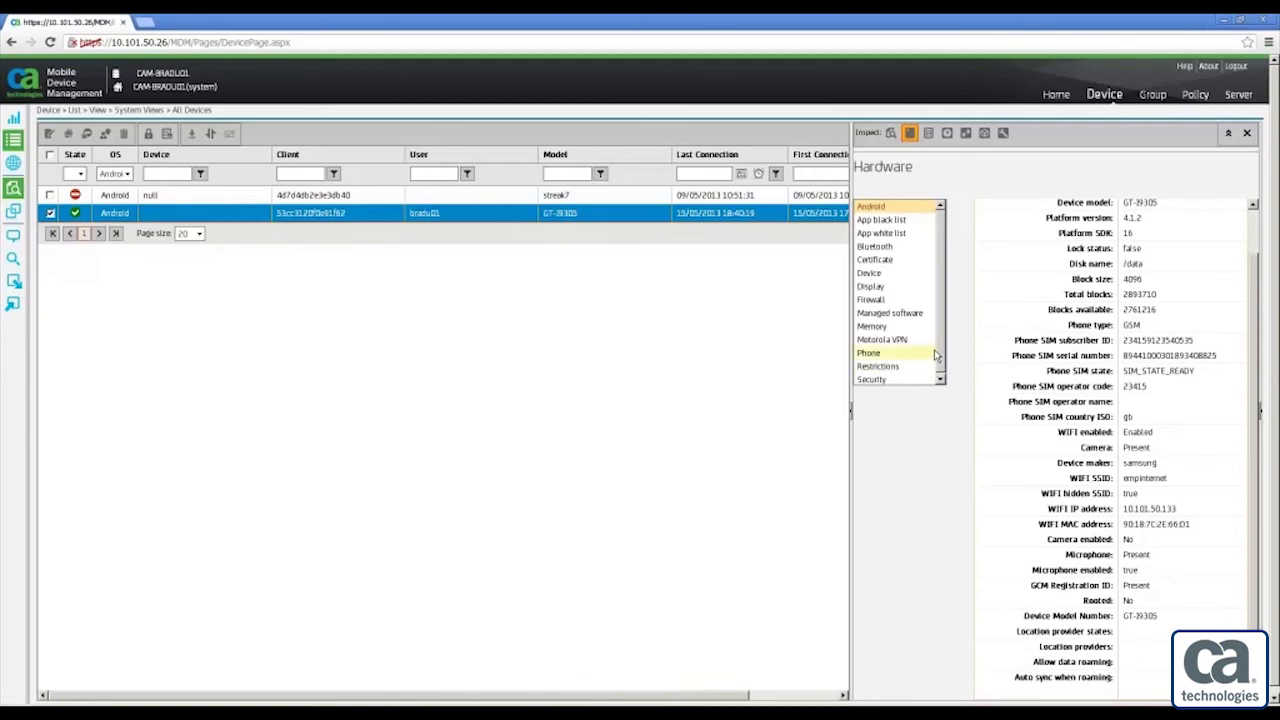
Browse the device's app white list, black list and software inventory, ending on its connection log
{"action": "left_click", "coordinate": [922, 235]}
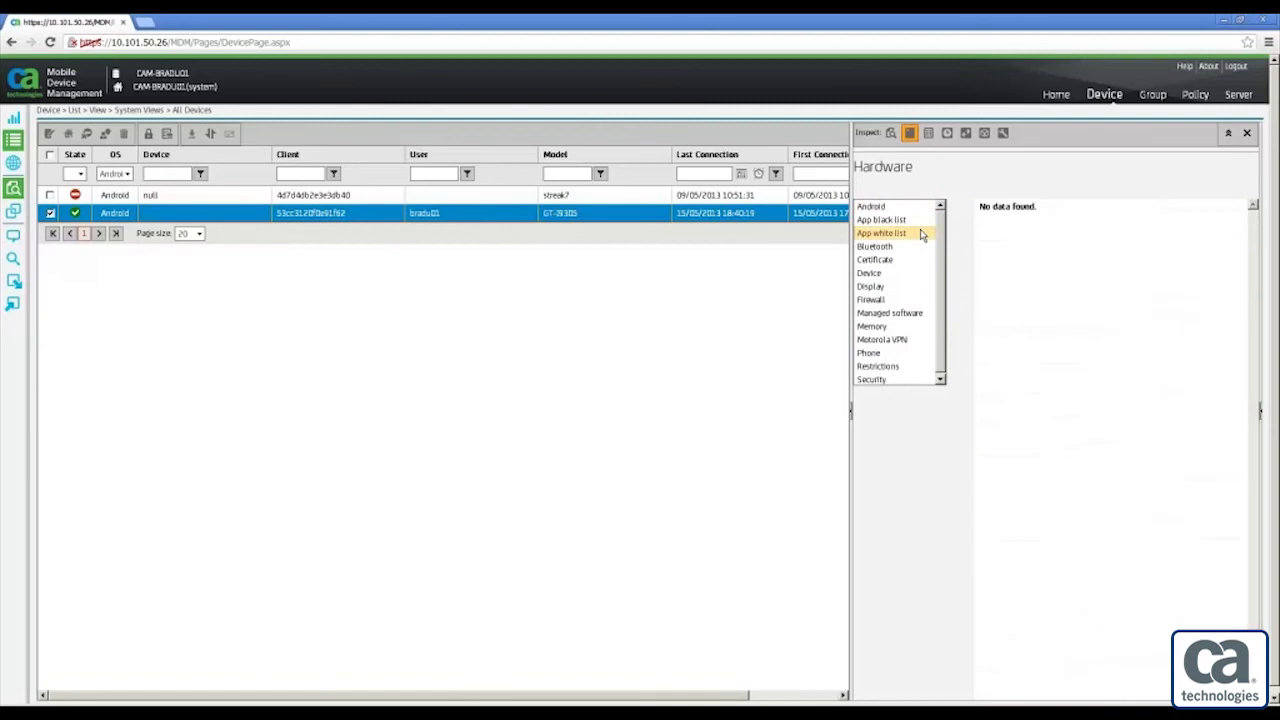
{"action": "left_click", "coordinate": [919, 220]}
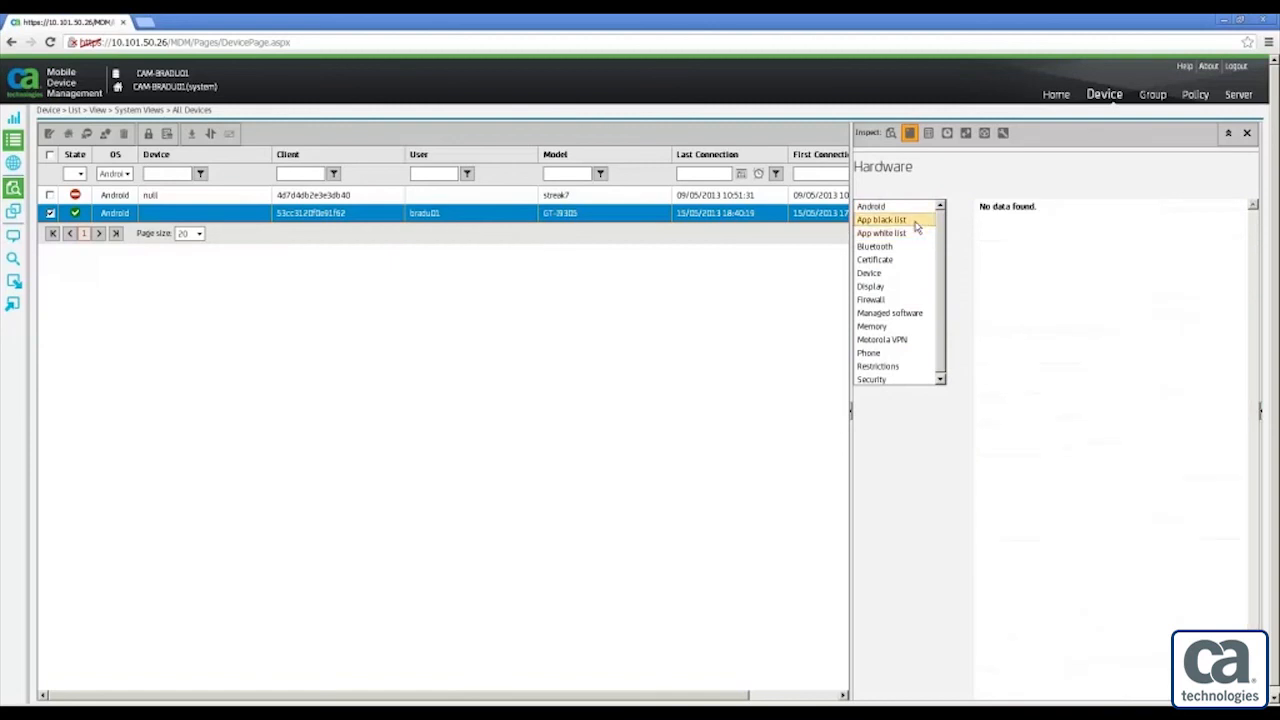
{"action": "left_click", "coordinate": [928, 133]}
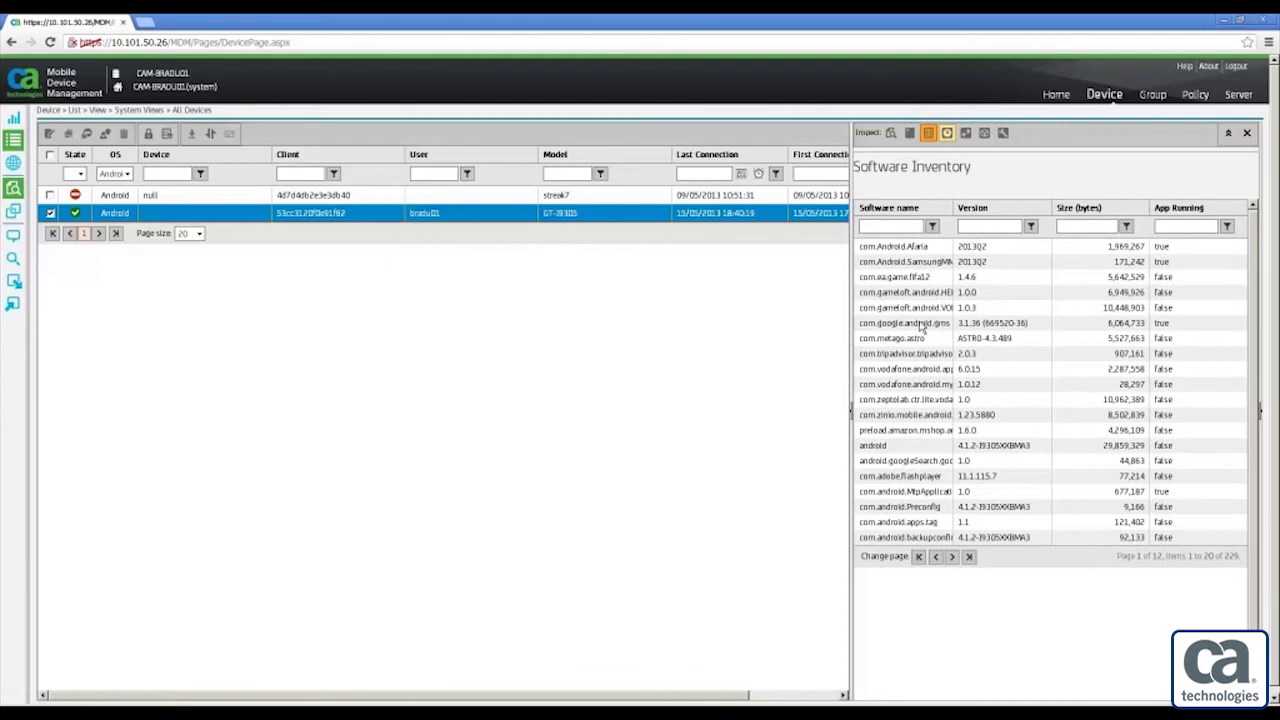
{"action": "left_click", "coordinate": [948, 135]}
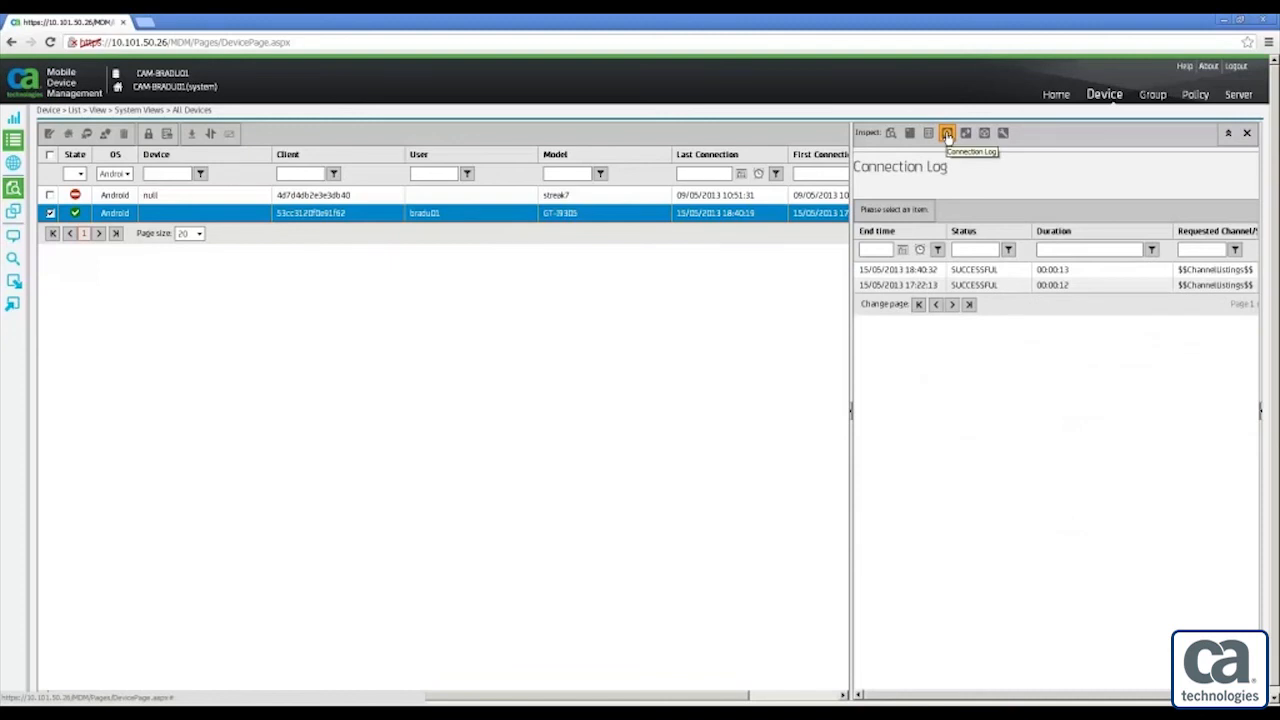